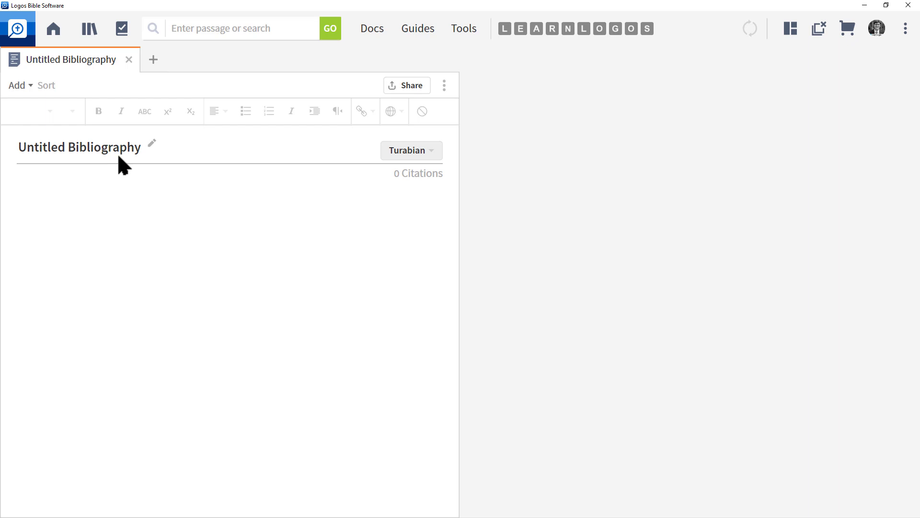
# Rename the untitled bibliography as "Charles Spurgeon"
pyautogui.click(151, 145)
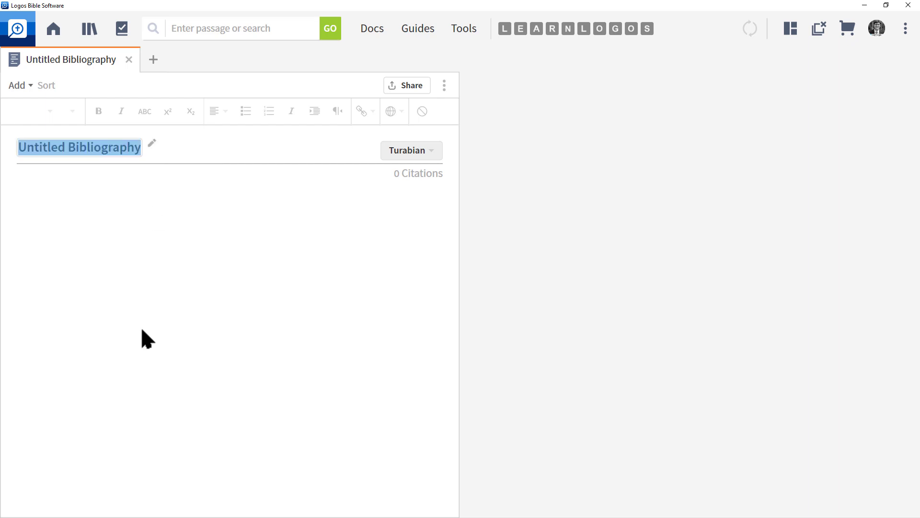
pyautogui.write('Ch')
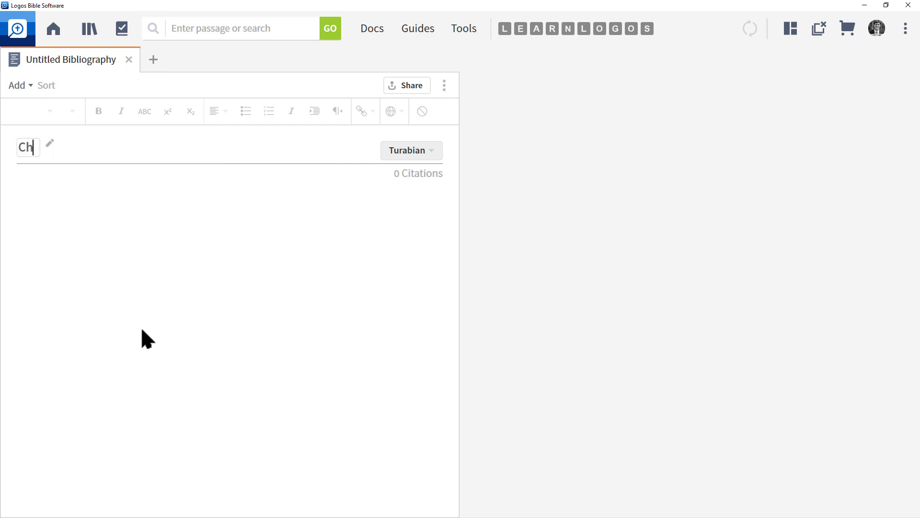
pyautogui.write('arles Spureg')
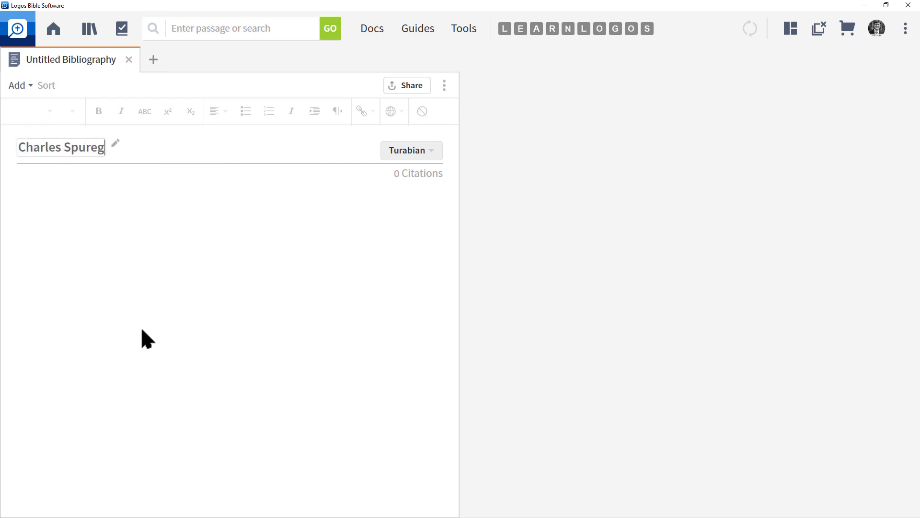
pyautogui.press('BackSpace')
pyautogui.press('BackSpace')
pyautogui.write('geon')
pyautogui.press('Return')
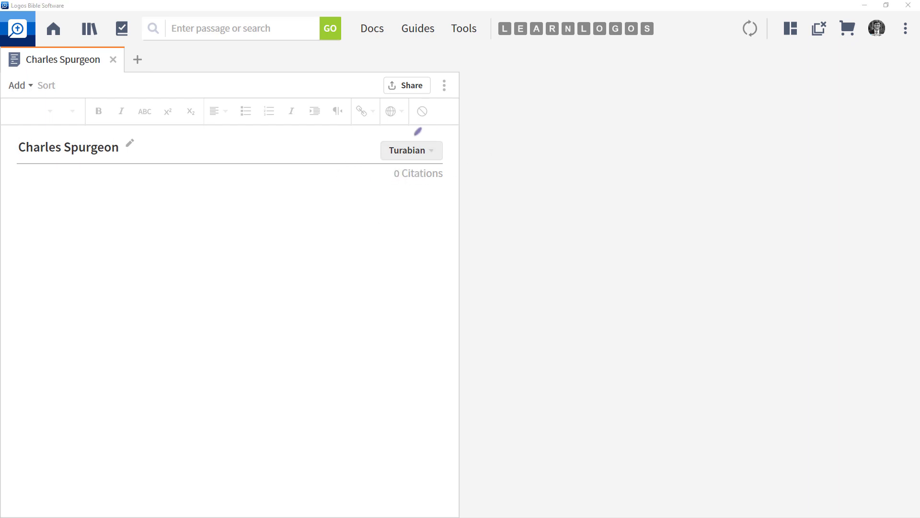
# Review the available citation styles and choose Turabian for the bibliography
pyautogui.moveTo(410, 130)
pyautogui.mouseDown()
pyautogui.moveTo(366, 130)
pyautogui.moveTo(405, 160)
pyautogui.moveTo(442, 146)
pyautogui.moveTo(376, 128)
pyautogui.mouseUp()
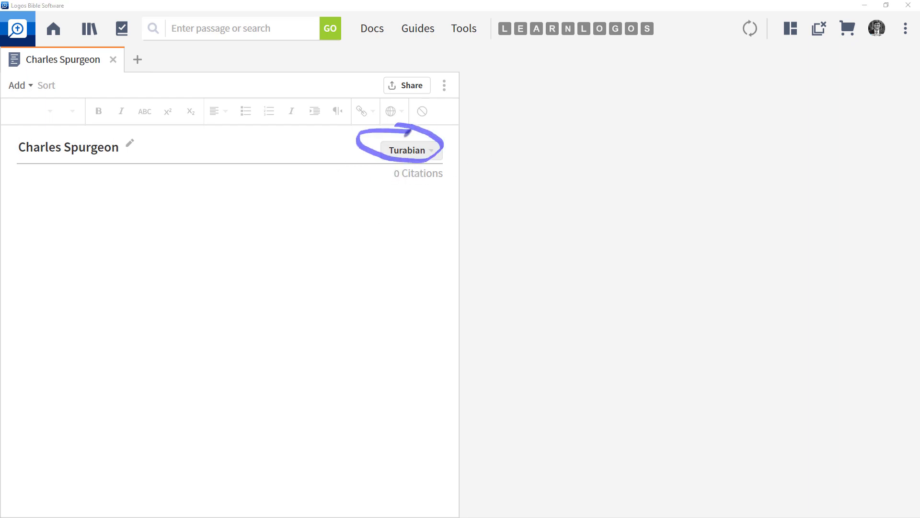
pyautogui.press('Escape')
pyautogui.click(422, 164)
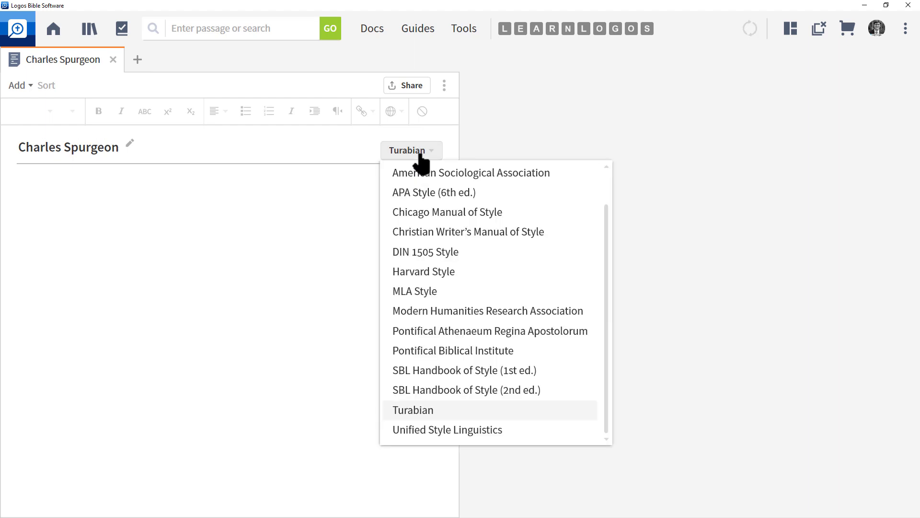
pyautogui.scroll(1, 425, 173)
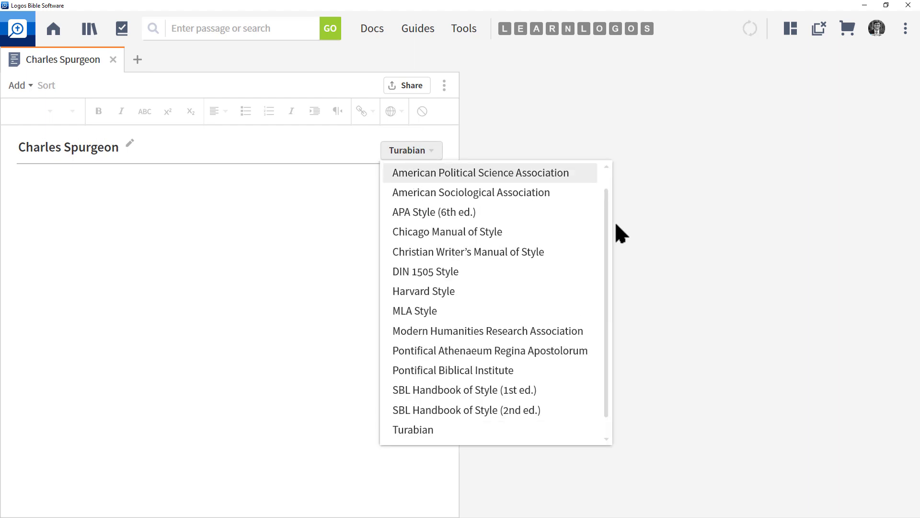
pyautogui.scroll(-1, 612, 302)
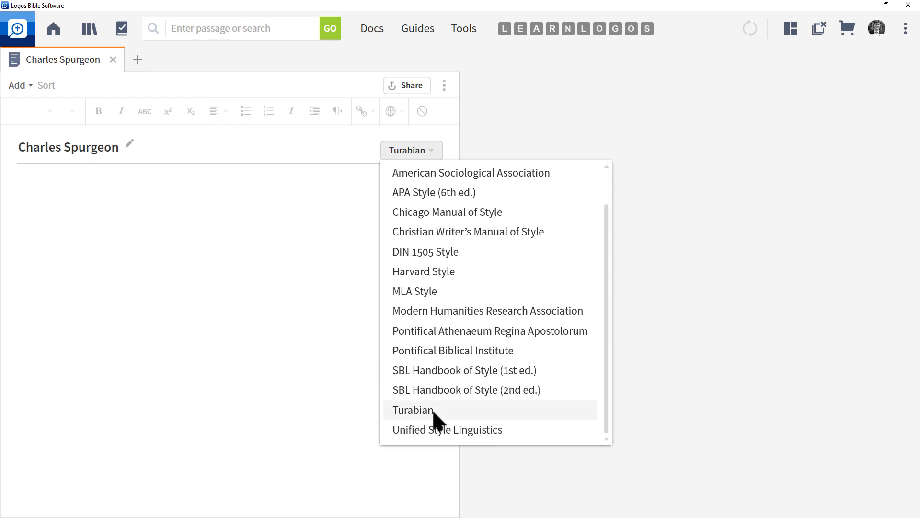
pyautogui.click(414, 410)
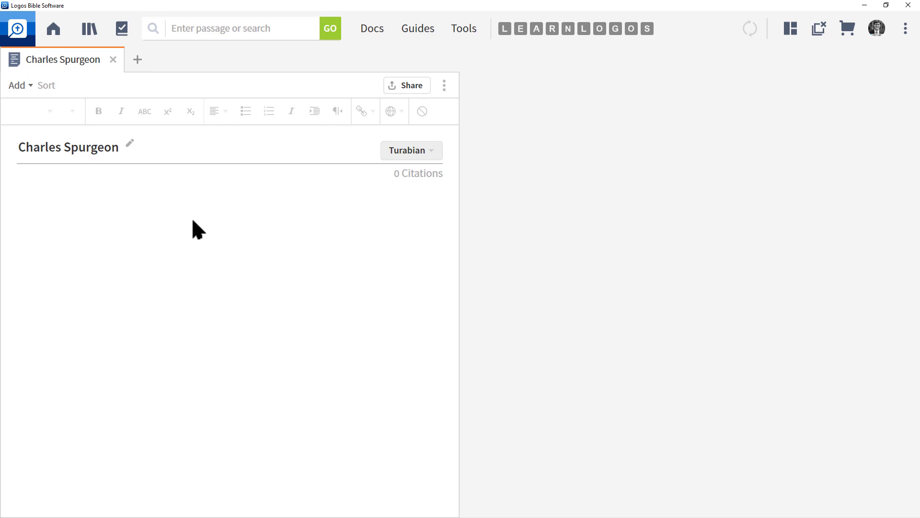
# Open The Metropolitan Tabernacle Pulpit Sermons, Vol. L from the library's Spurgeon resources
pyautogui.click(24, 86)
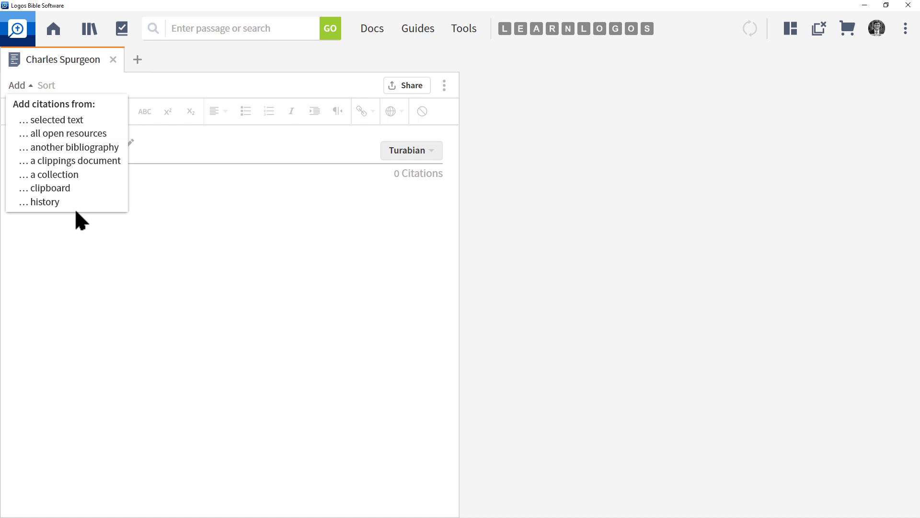
pyautogui.click(72, 119)
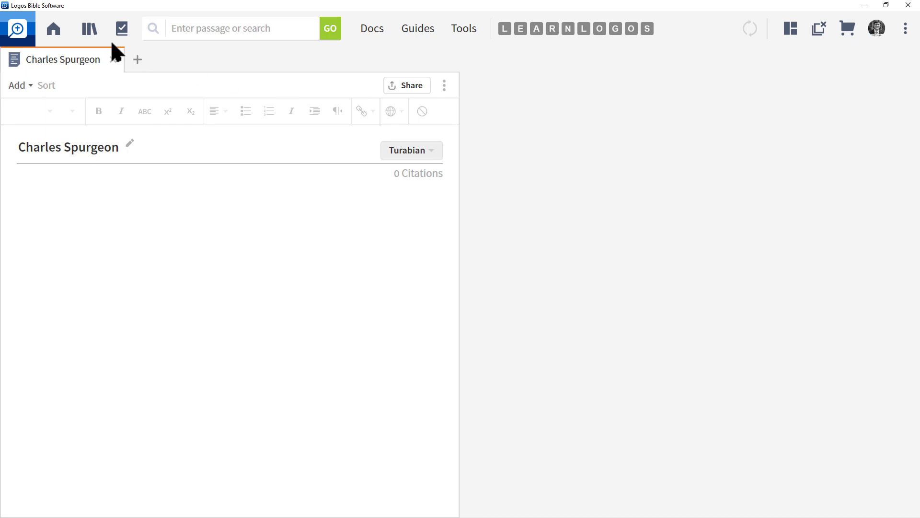
pyautogui.click(89, 30)
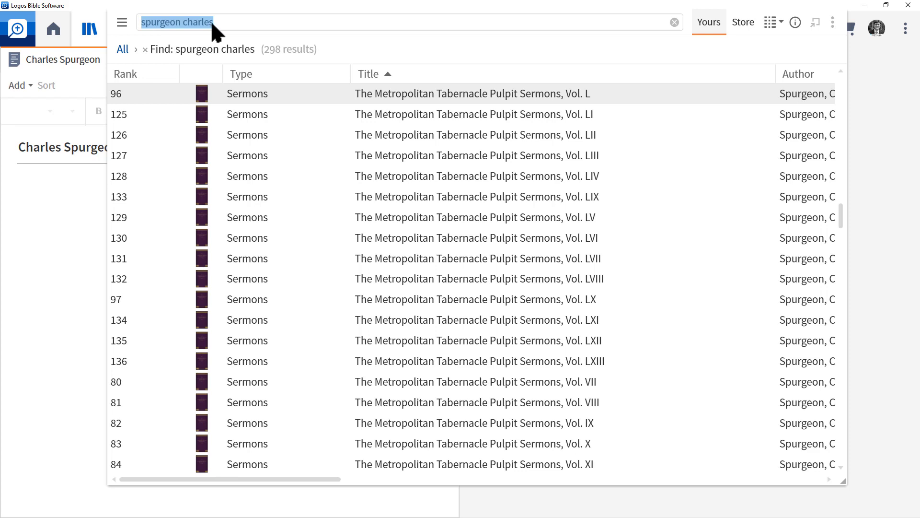
pyautogui.click(456, 96)
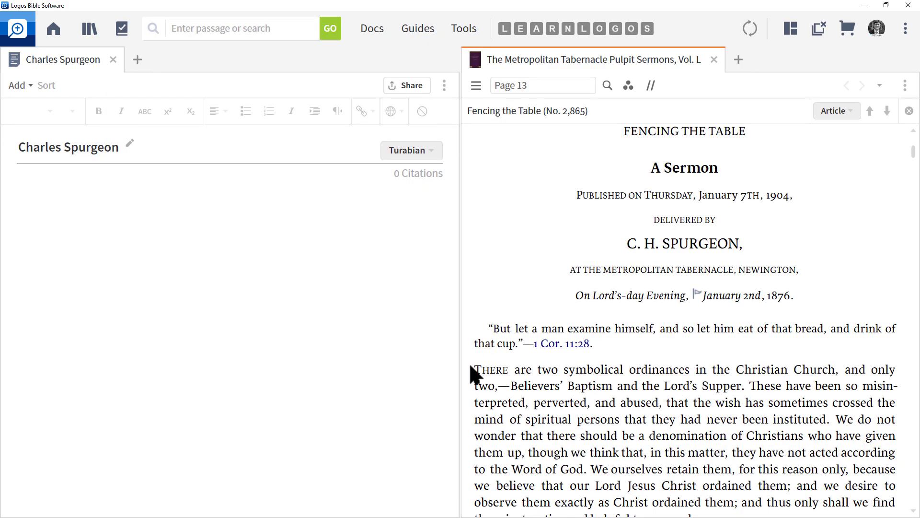
# Add a citation to the bibliography from the selected text "There are two symbolical ordinances" in the Fencing the Table sermon
pyautogui.moveTo(475, 372); pyautogui.dragTo(690, 375)
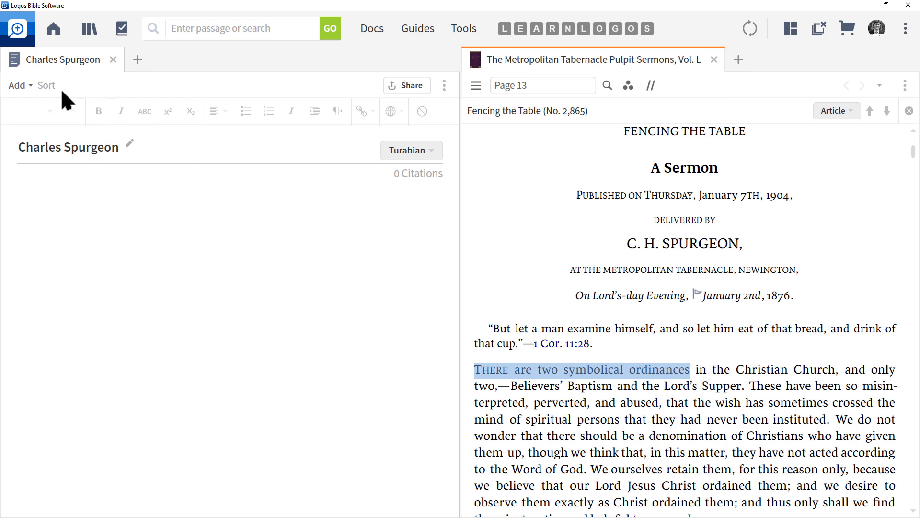
pyautogui.click(20, 85)
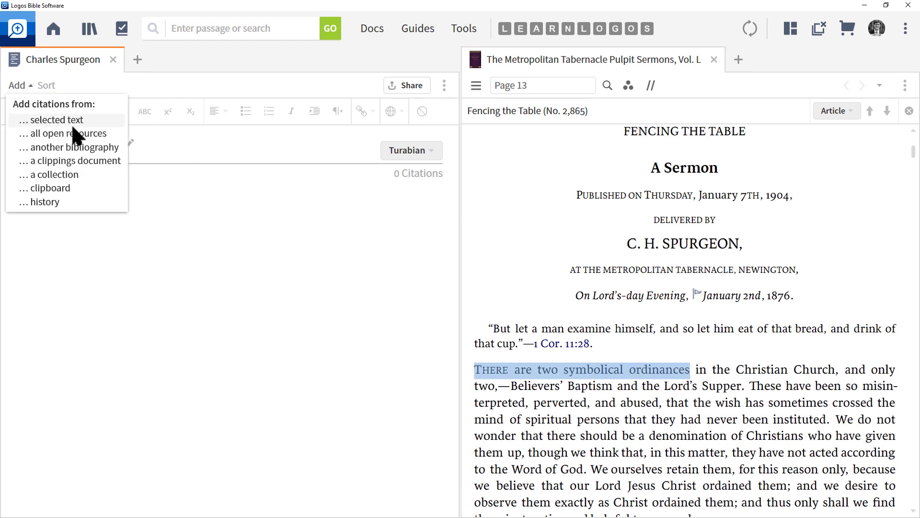
pyautogui.click(71, 120)
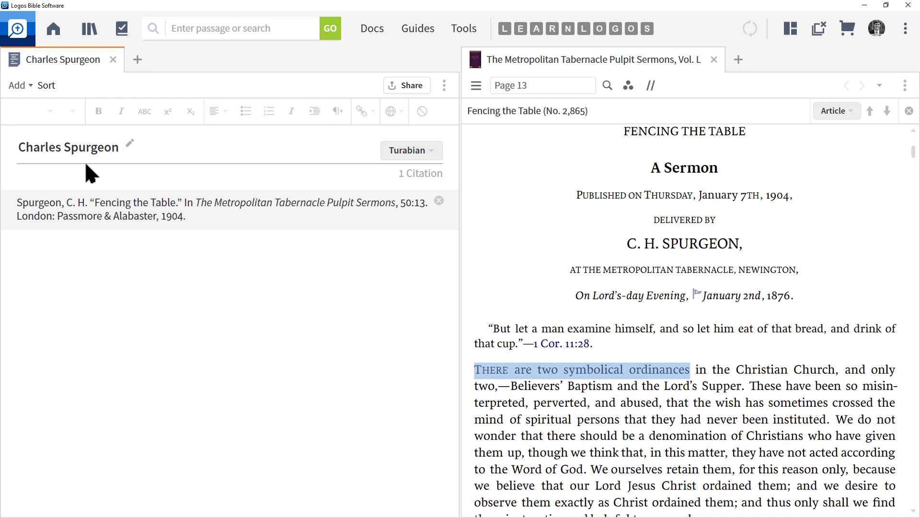
# Add citations from all open resources and from the existing "Author: Edwards, Jonathan Bibliography"
pyautogui.click(19, 84)
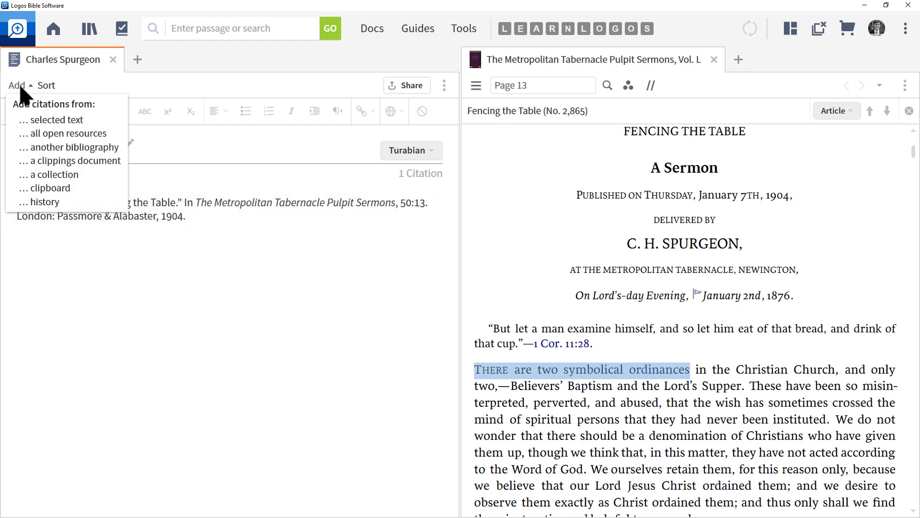
pyautogui.click(67, 134)
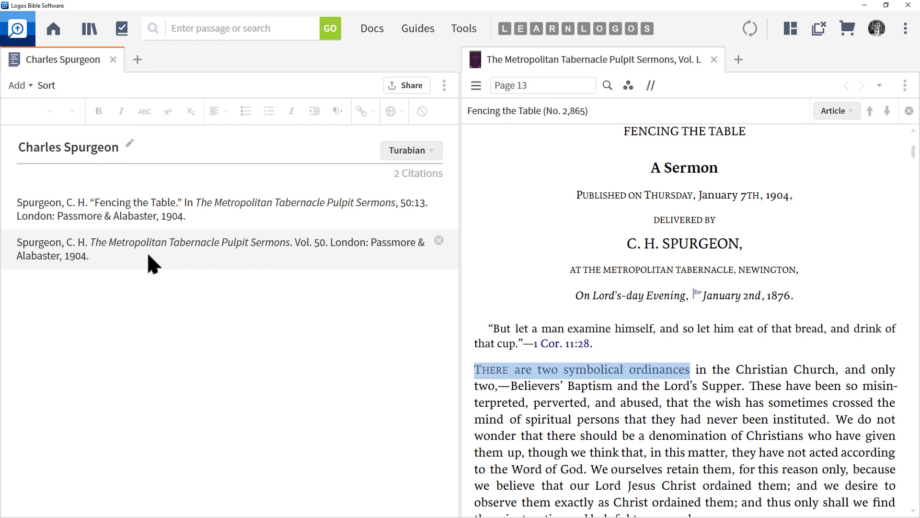
pyautogui.click(23, 85)
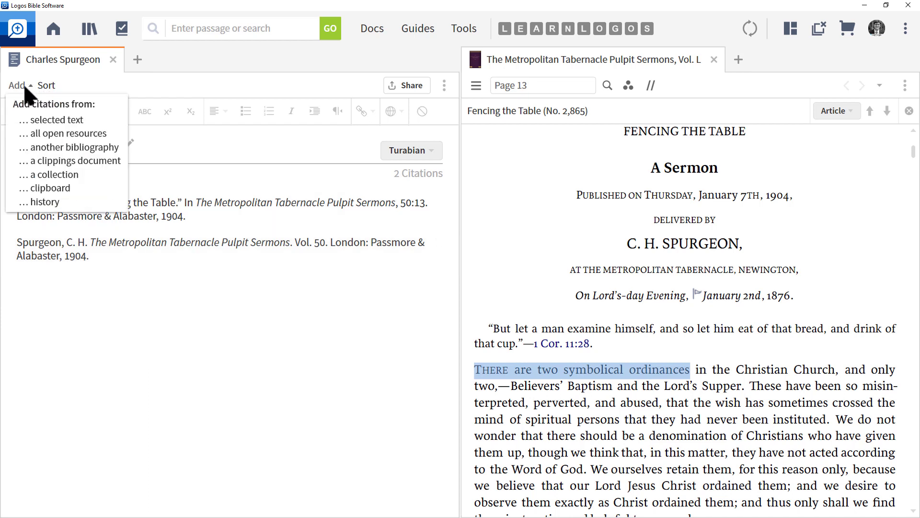
pyautogui.click(81, 152)
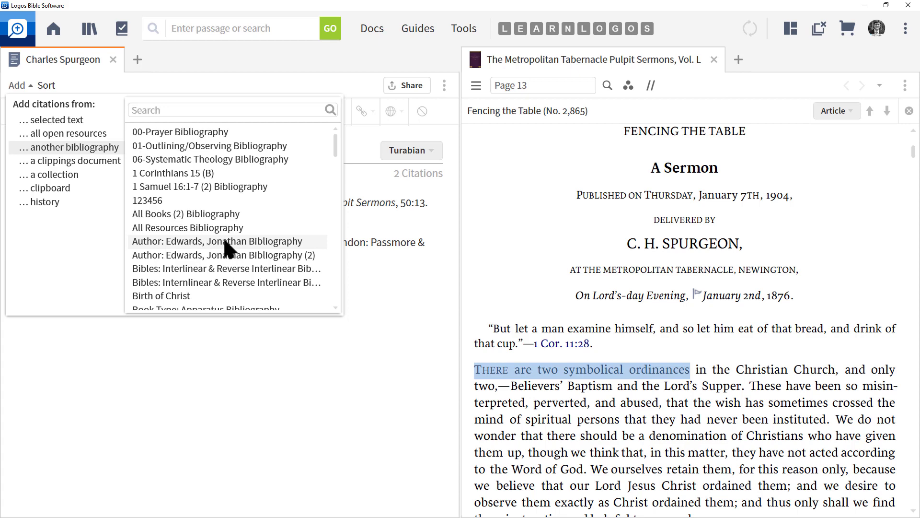
pyautogui.click(208, 242)
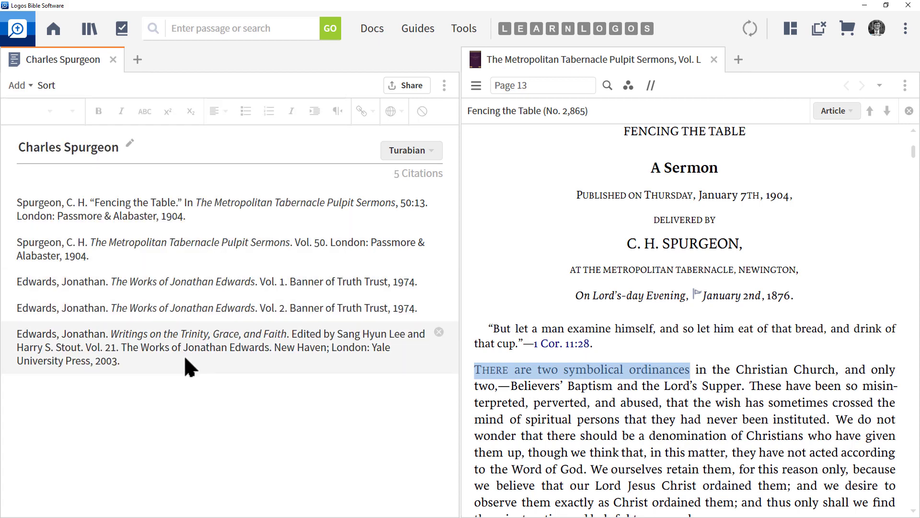
# Add citations from the clippings documents "Angels - Clippings" and "Anthropology (C)"
pyautogui.click(22, 86)
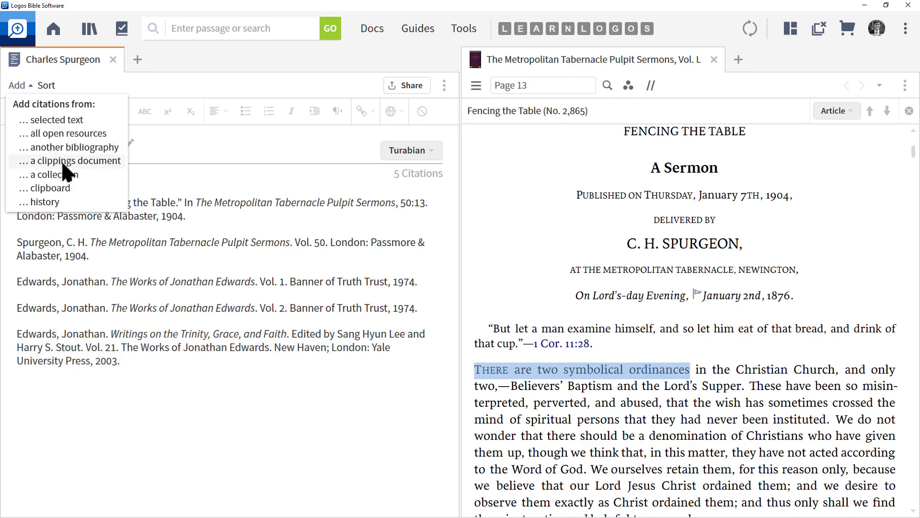
pyautogui.moveTo(63, 163)
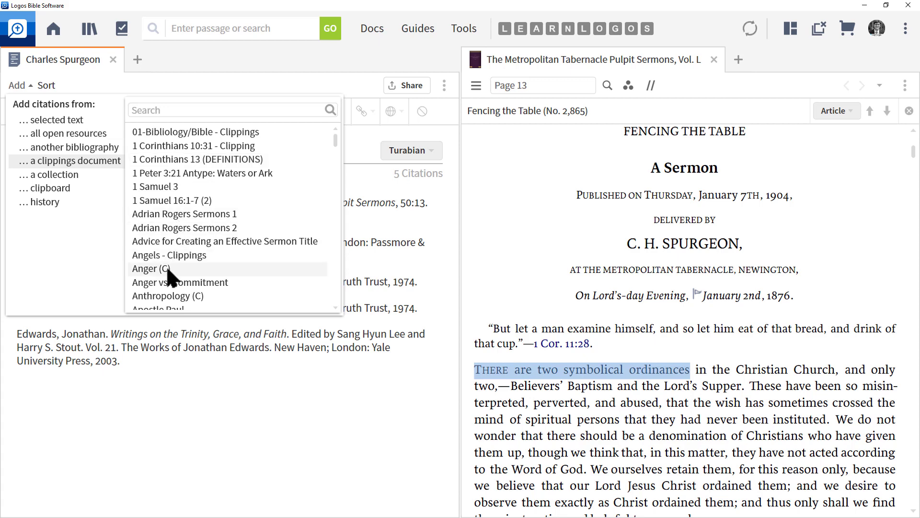
pyautogui.click(176, 258)
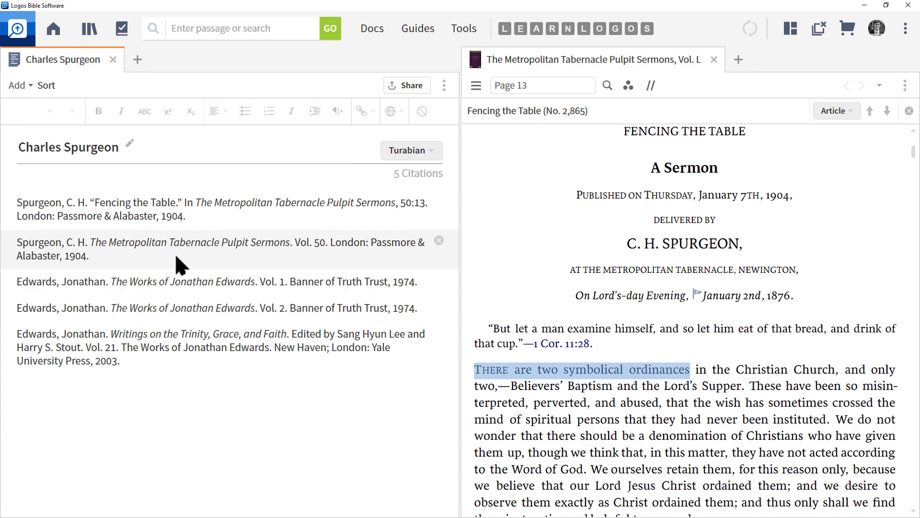
pyautogui.click(22, 83)
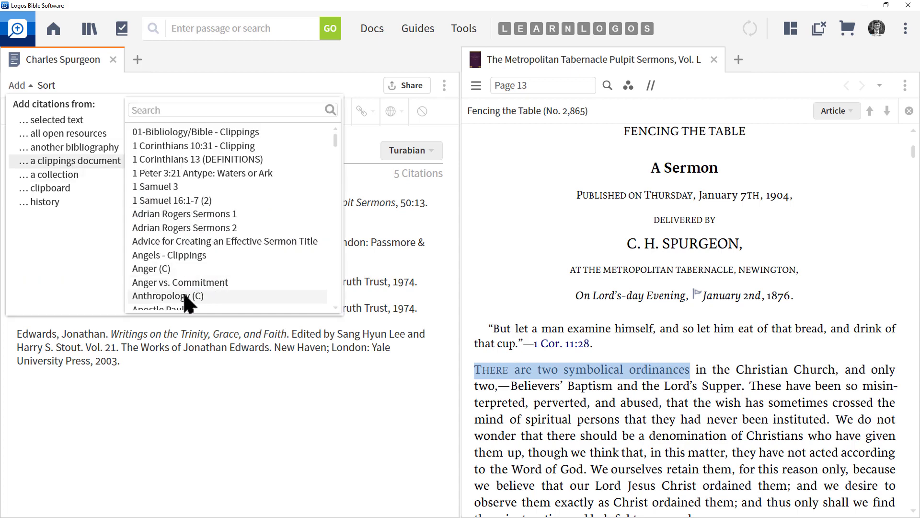
pyautogui.click(197, 299)
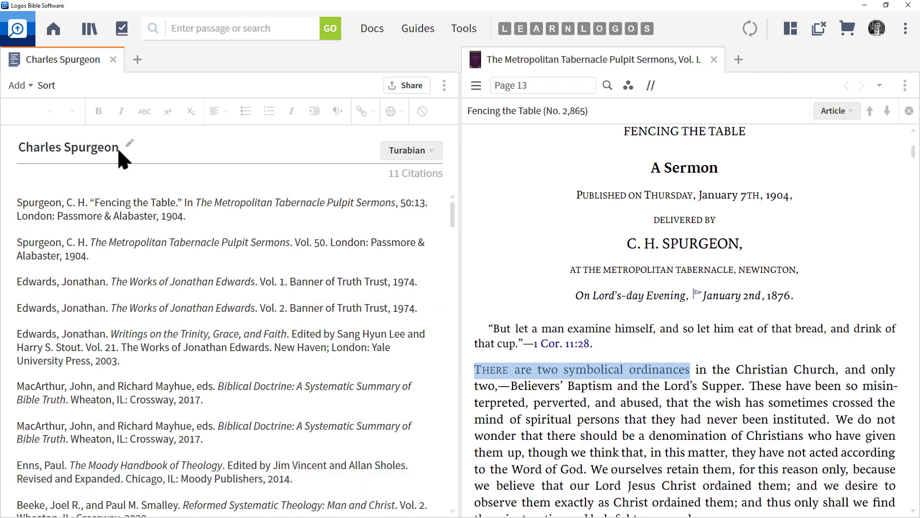
# Search the collections available as citation sources for "providence", clear the search and leave without adding anything
pyautogui.click(20, 85)
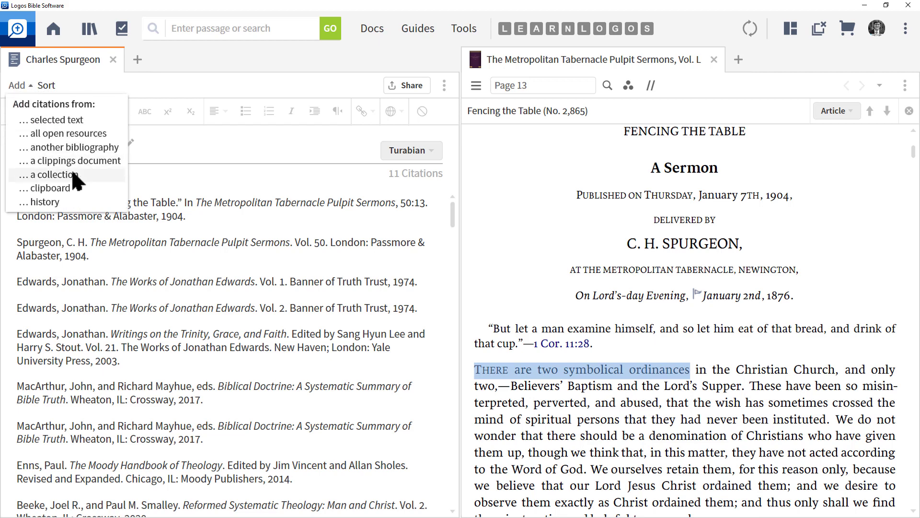
pyautogui.moveTo(73, 173)
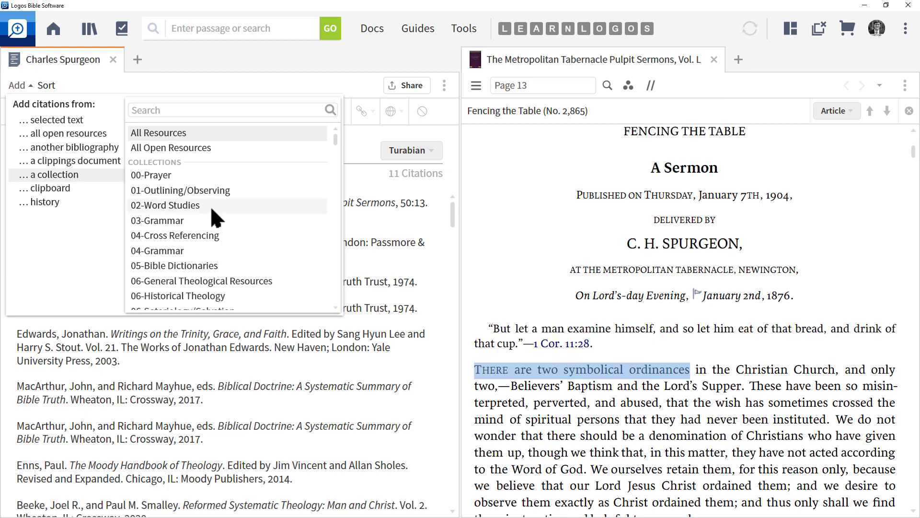
pyautogui.click(162, 110)
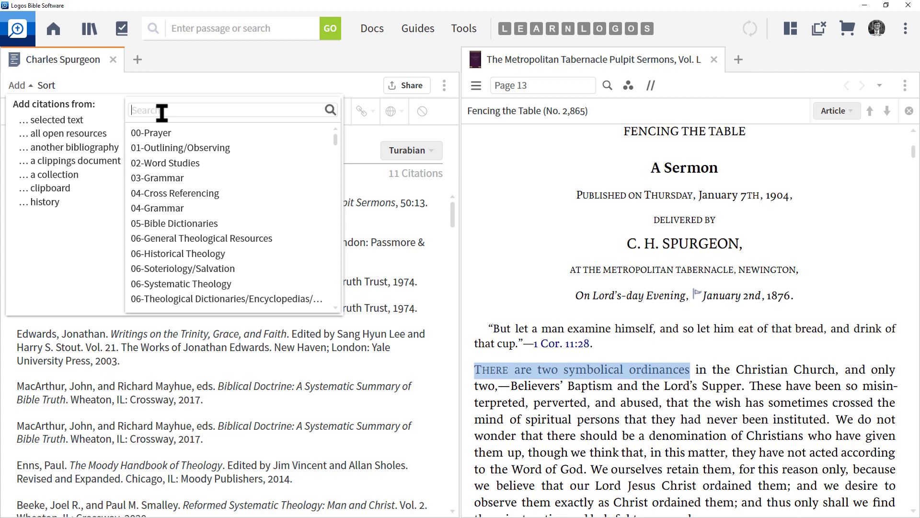
pyautogui.write('providence')
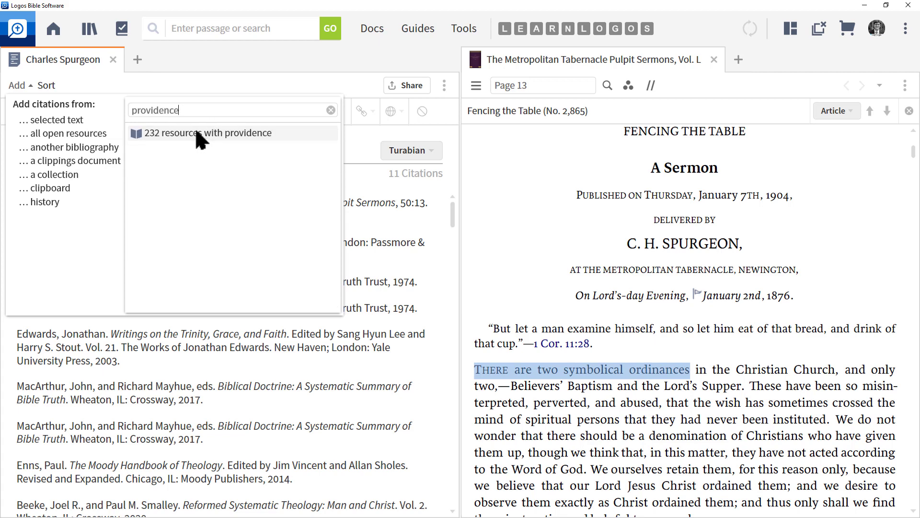
pyautogui.doubleClick(133, 111)
pyautogui.press('BackSpace')
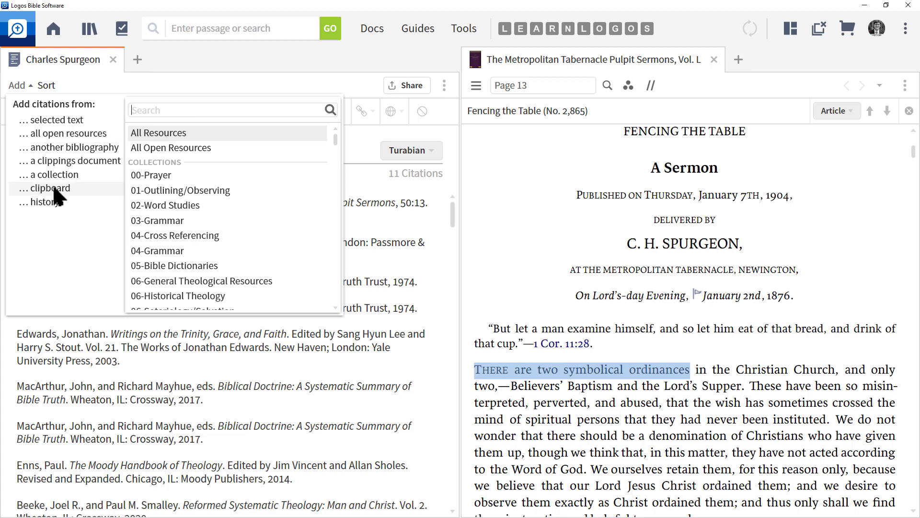
pyautogui.click(529, 232)
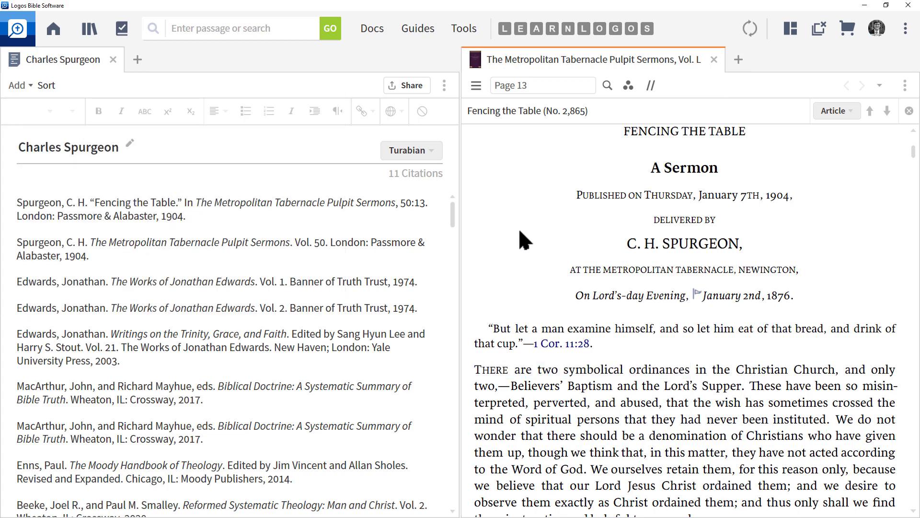
# Copy the sentence "THIS is a text for summertime rather than for a winter's evening" from the Good News sermon (No. 2,866)
pyautogui.scroll(-8, 623, 364)
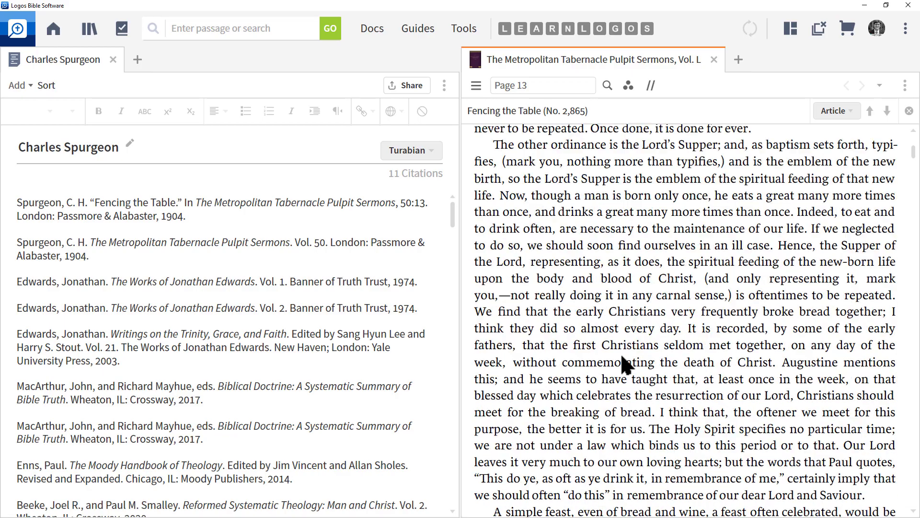
pyautogui.scroll(-15, 624, 365)
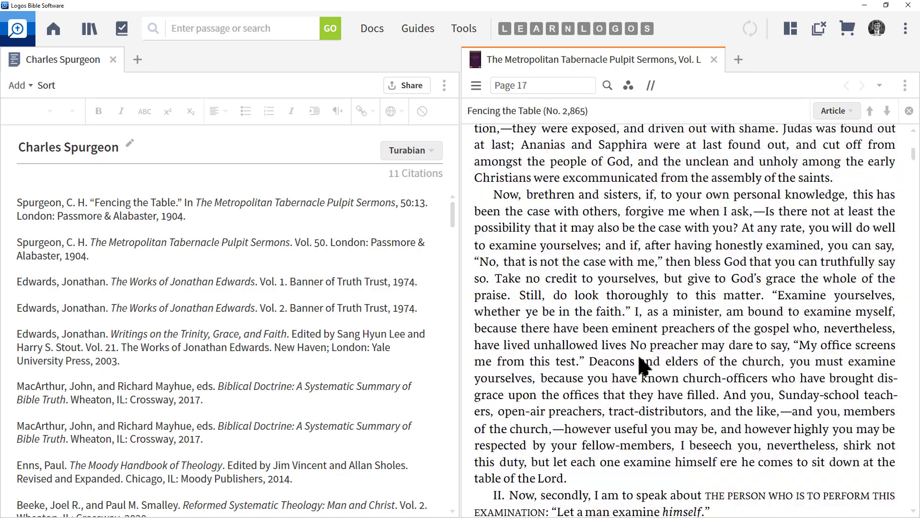
pyautogui.scroll(-15, 643, 366)
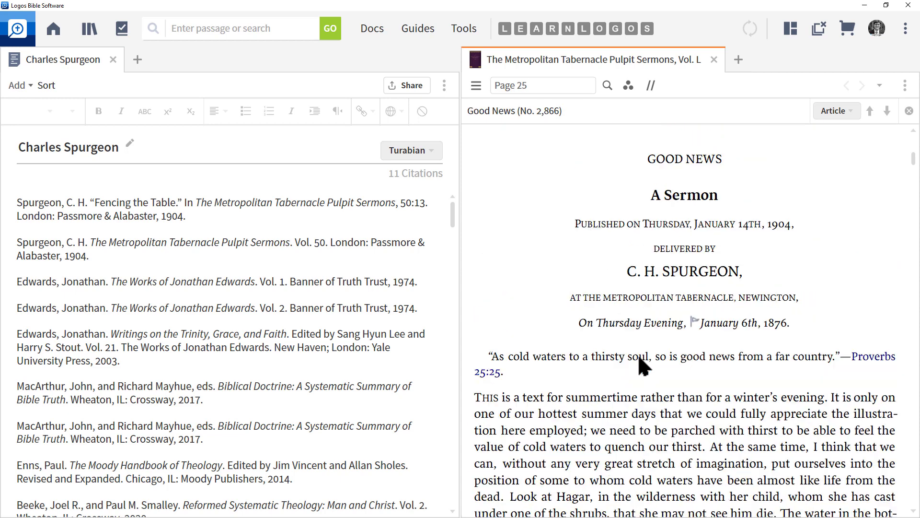
pyautogui.moveTo(474, 398); pyautogui.dragTo(807, 408)
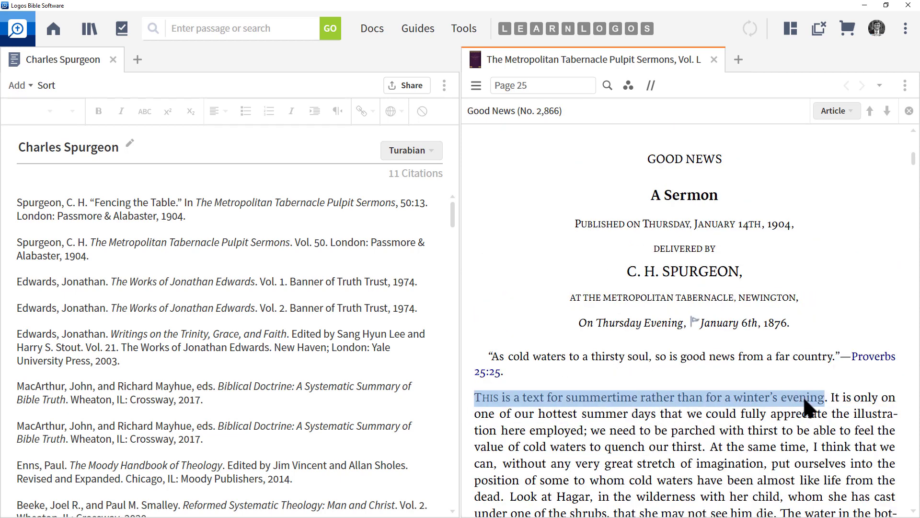
pyautogui.rightClick(573, 406)
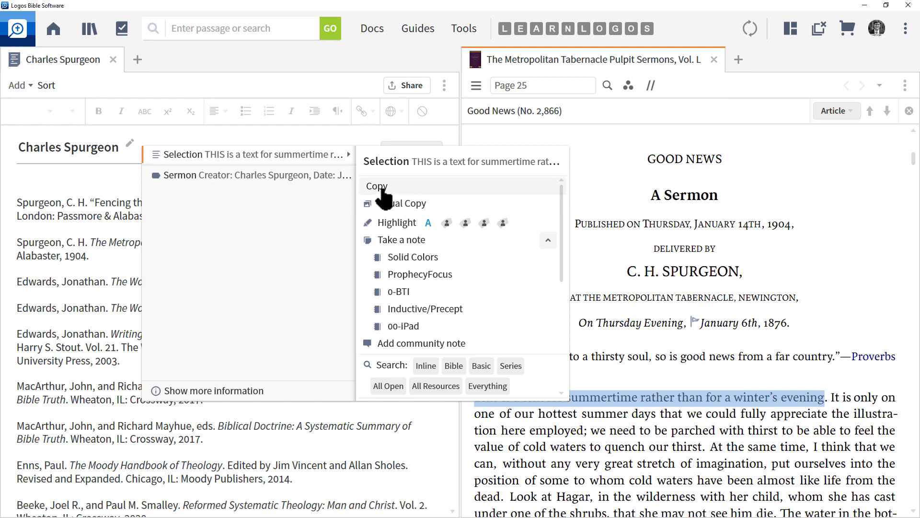
pyautogui.click(381, 202)
# Add a citation to the Charles Spurgeon bibliography from the clipboard
pyautogui.click(225, 140)
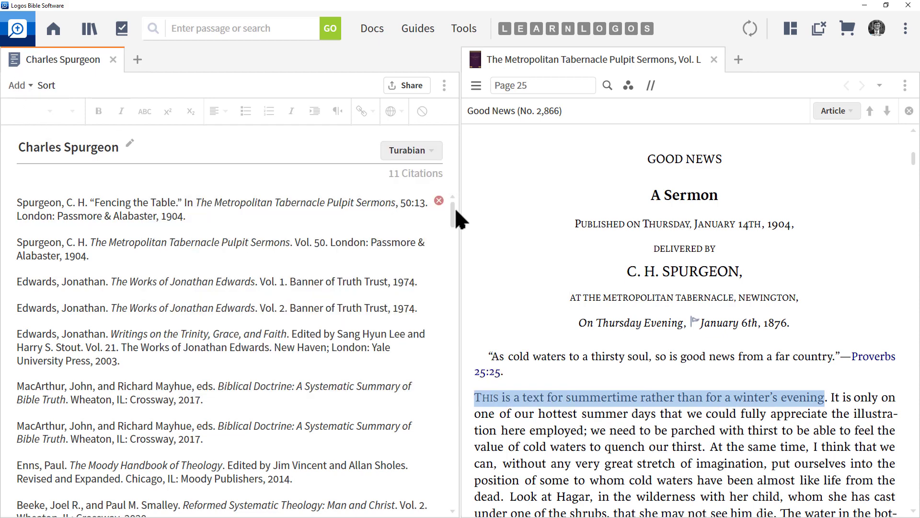
pyautogui.scroll(-10, 451, 265)
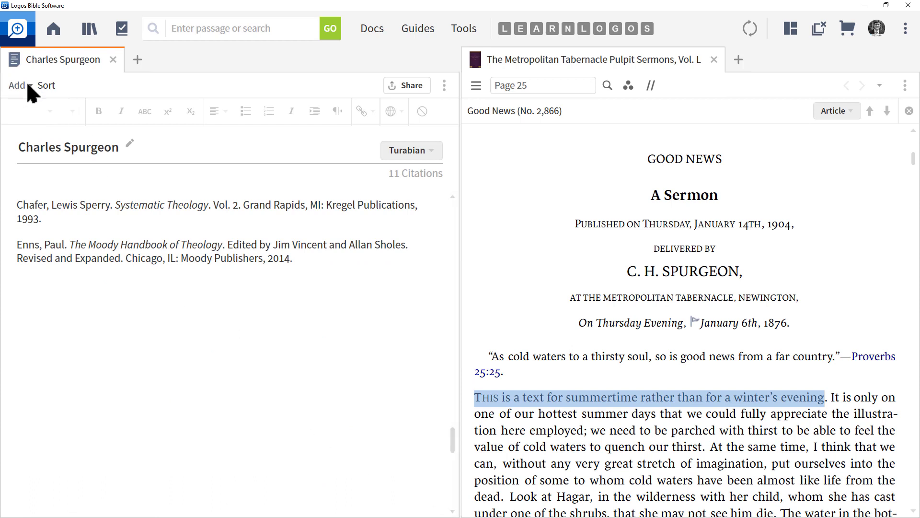
pyautogui.click(13, 87)
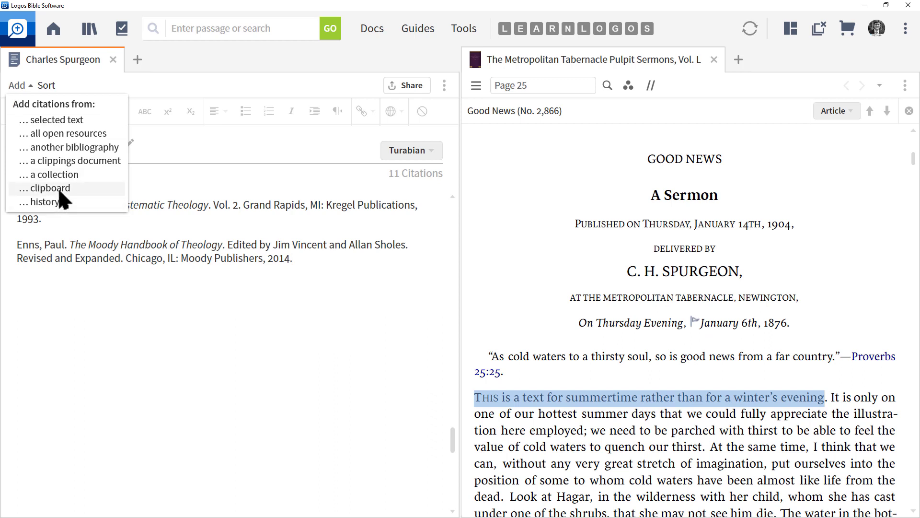
pyautogui.click(59, 190)
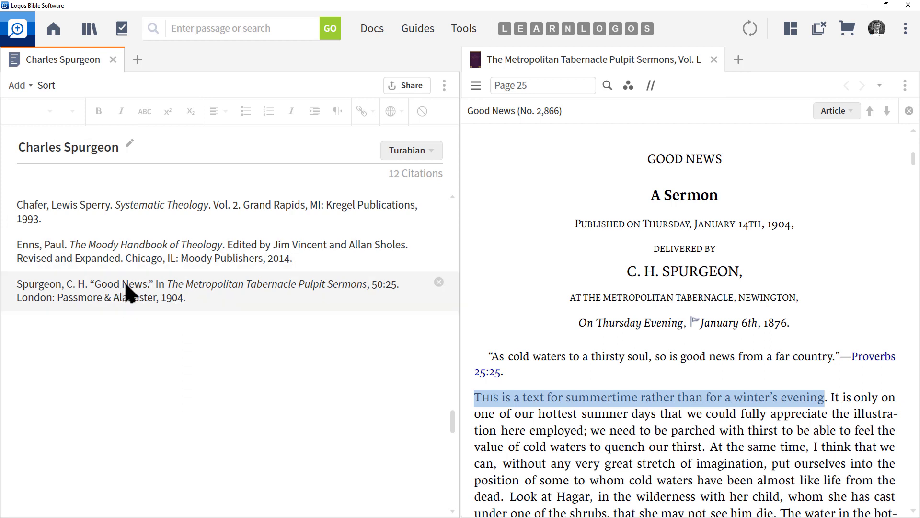
# Add a citation from the history entry "Mark 14:53–72" of Exalting Jesus in Mark, listed under Aug 29
pyautogui.click(17, 85)
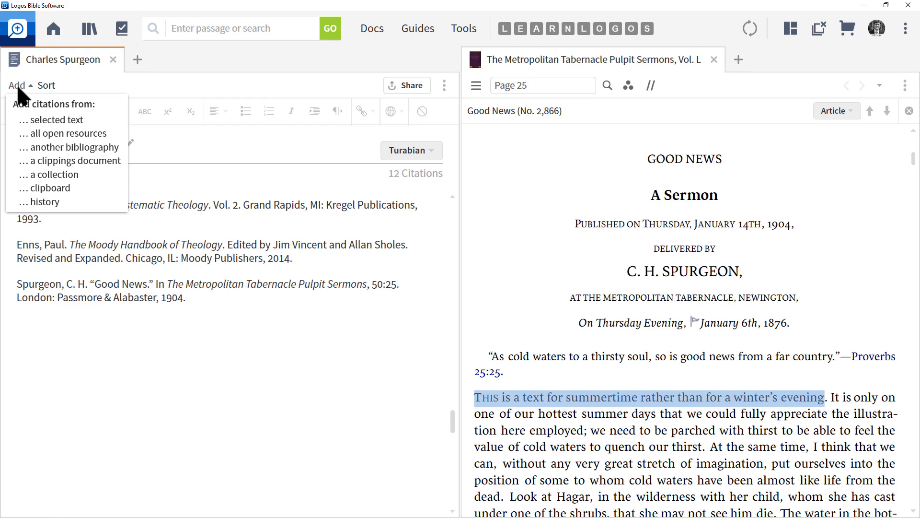
pyautogui.click(51, 203)
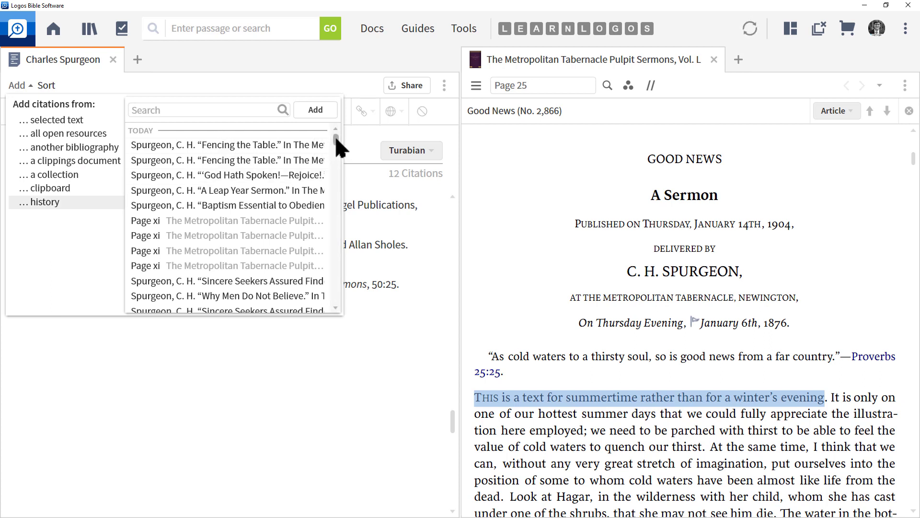
pyautogui.moveTo(335, 136); pyautogui.dragTo(330, 317)
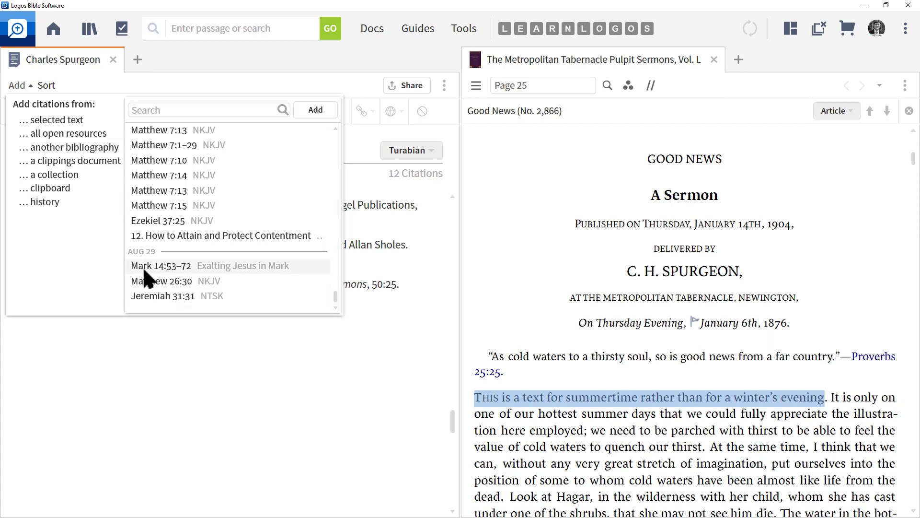
pyautogui.moveTo(155, 269)
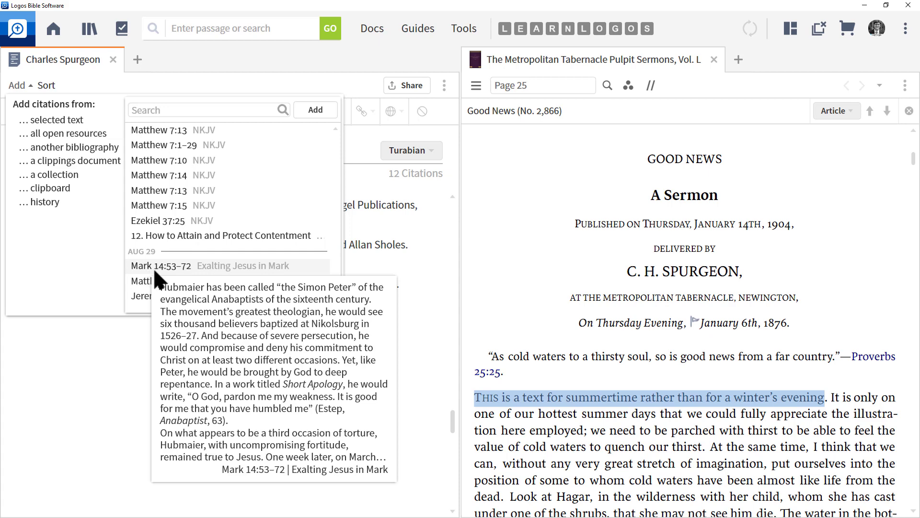
pyautogui.click(215, 267)
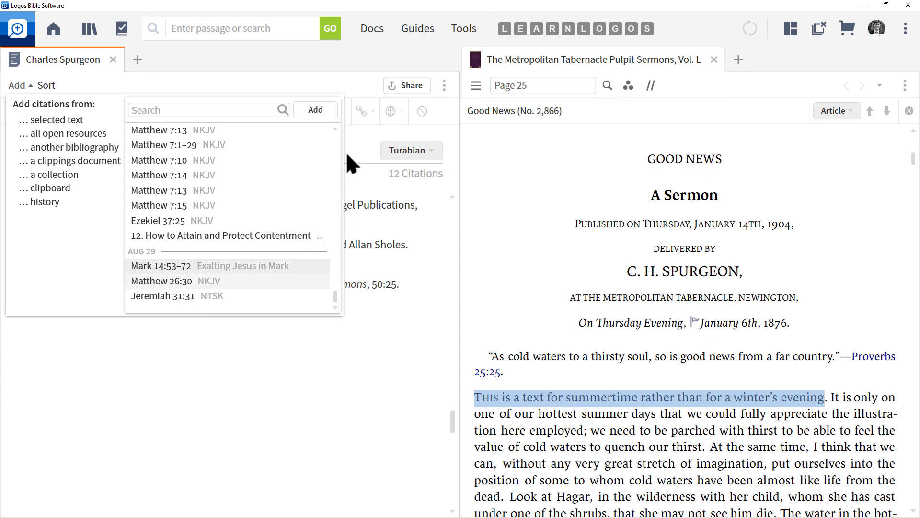
pyautogui.click(321, 112)
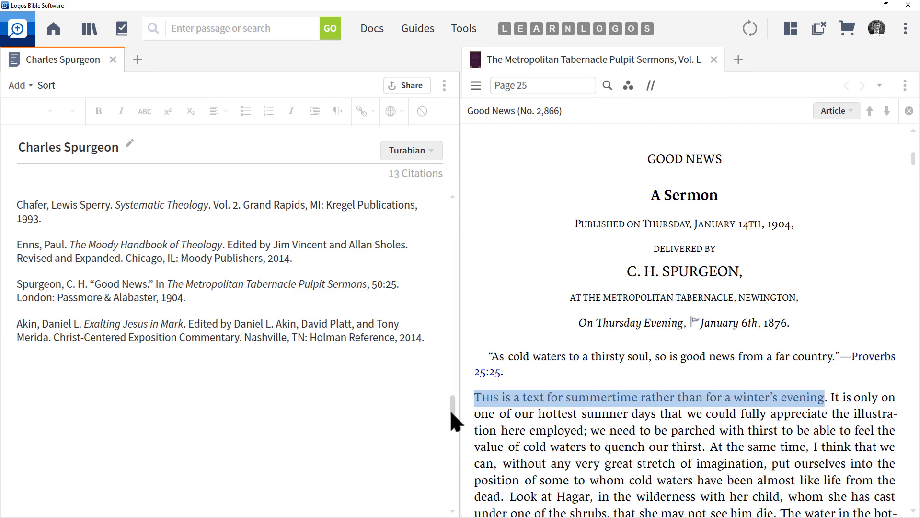
# Add the note "This is a note" to the first citation, Spurgeon's "Fencing the Table"
pyautogui.moveTo(451, 409); pyautogui.dragTo(451, 174)
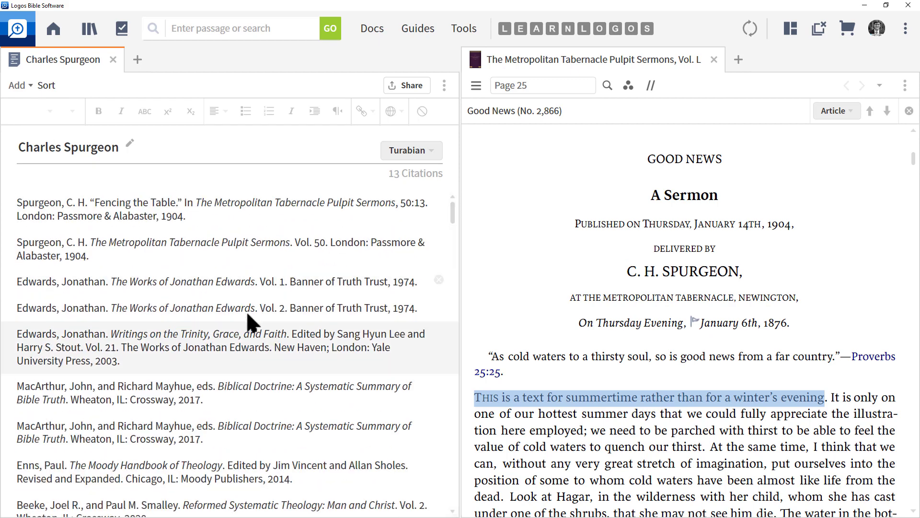
pyautogui.click(121, 210)
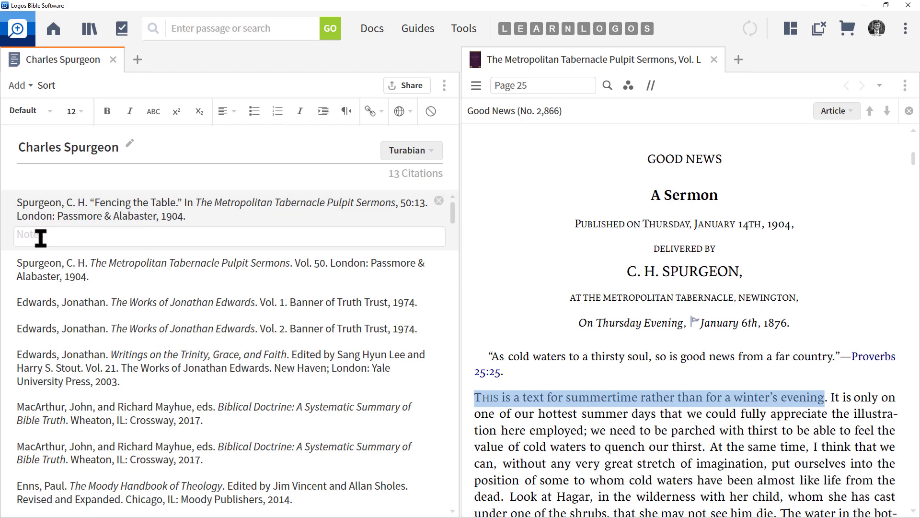
pyautogui.write('This is a note')
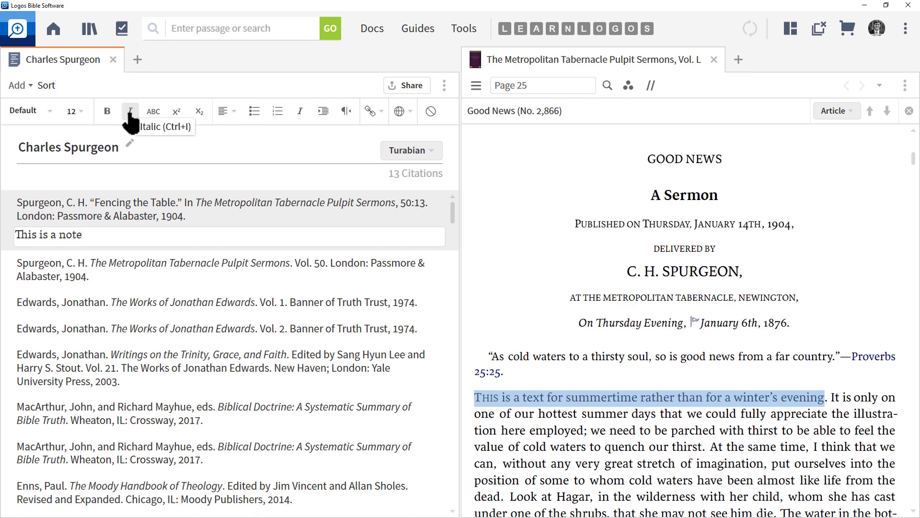
# Insert the hyperlink wwww.LearnLogos.com after the note text, separated by a space and without a trailing backslash
pyautogui.click(377, 115)
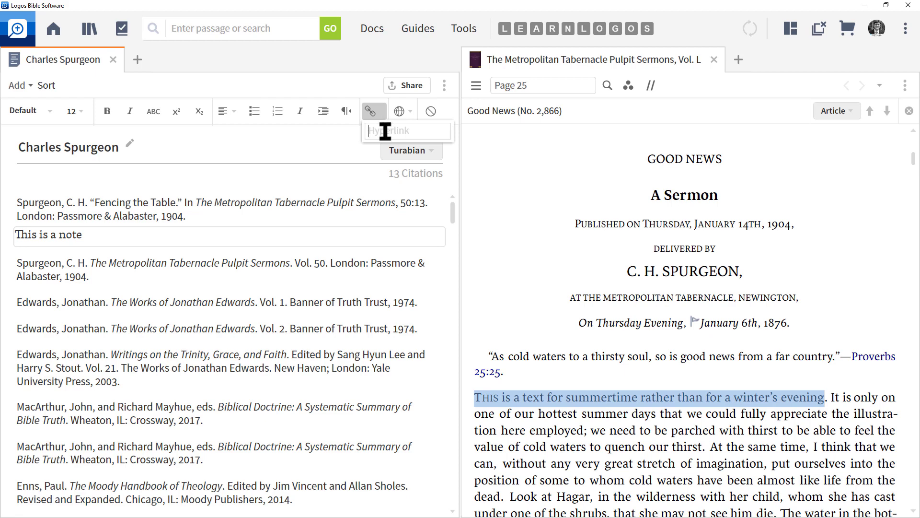
pyautogui.write('www.LearnLogos.com\\')
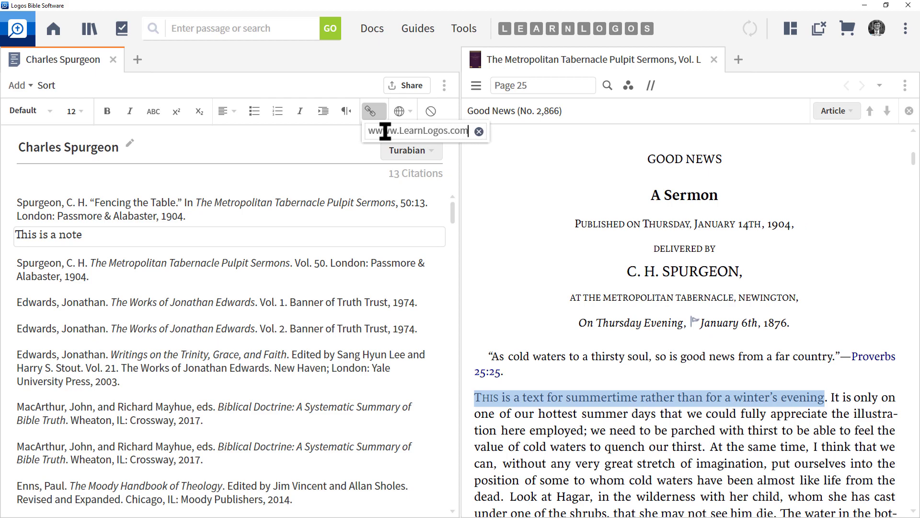
pyautogui.press('Return')
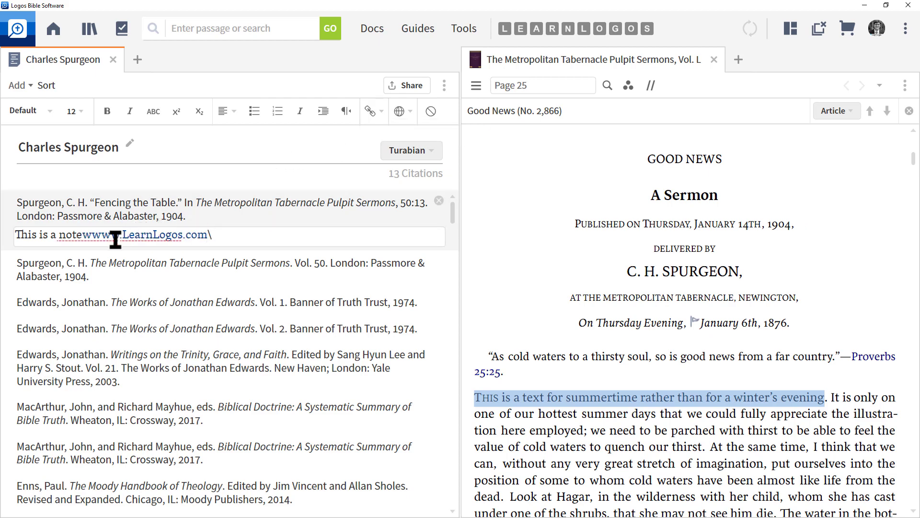
pyautogui.click(80, 234)
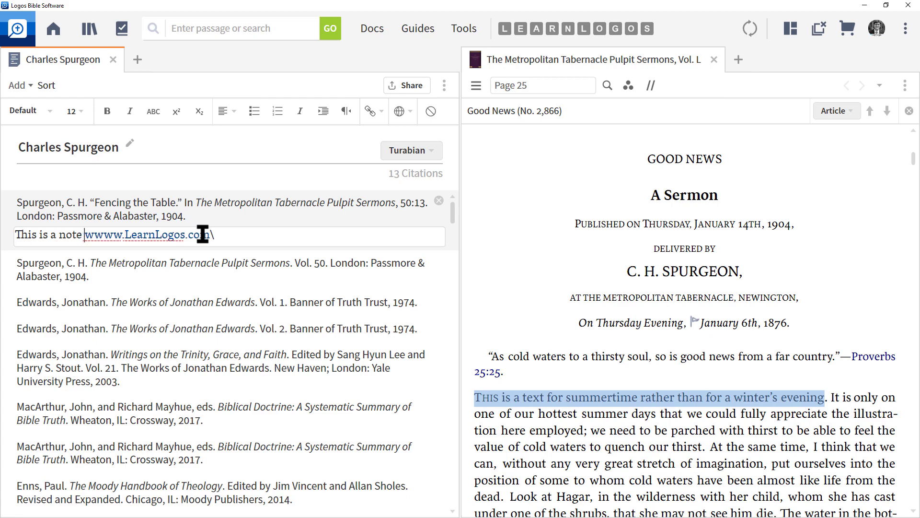
pyautogui.click(247, 235)
pyautogui.press('BackSpace')
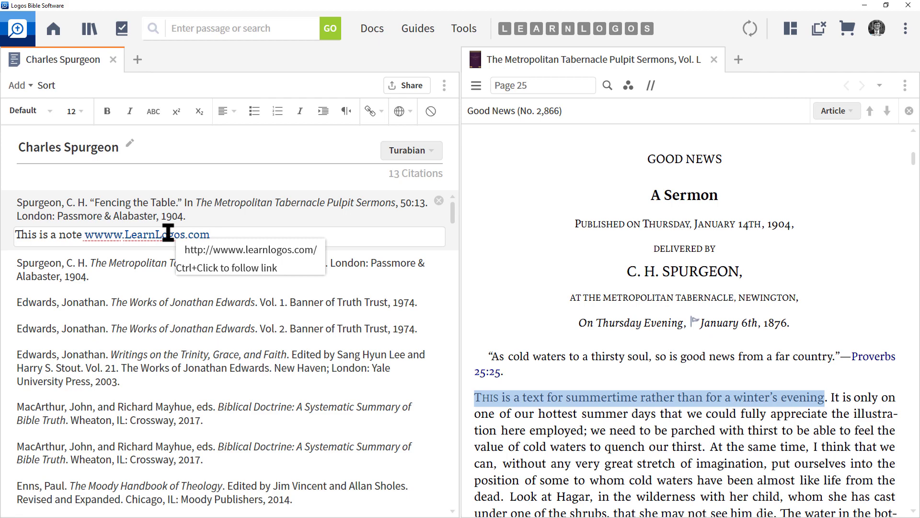
# View the note's language options without changing them and clear the formatting of the entire note text
pyautogui.click(402, 113)
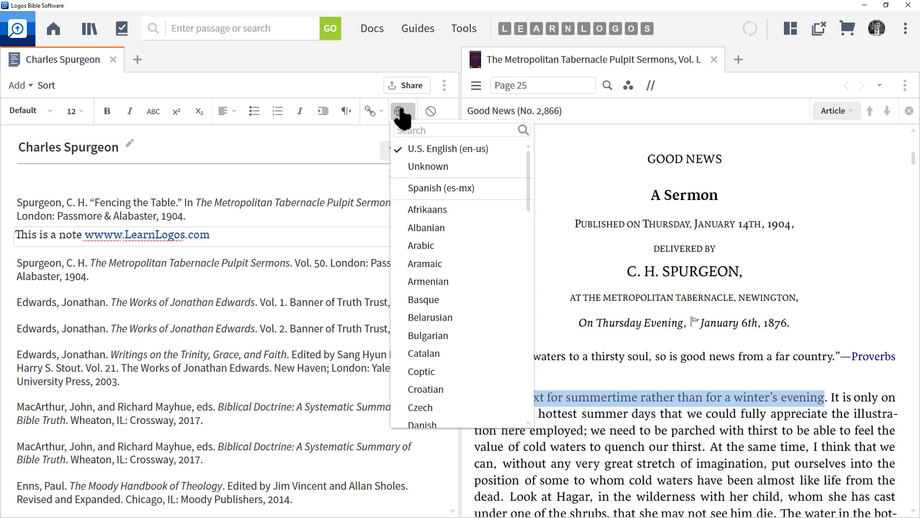
pyautogui.click(440, 115)
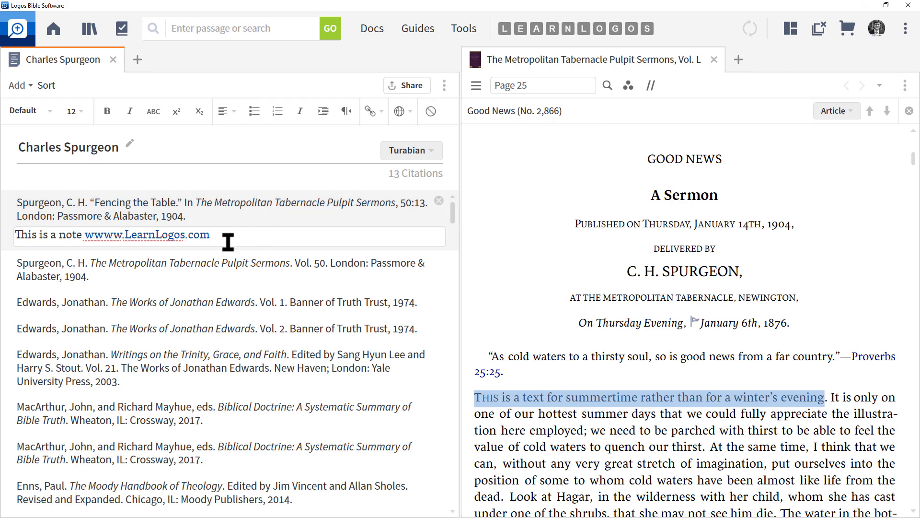
pyautogui.moveTo(213, 236); pyautogui.dragTo(15, 238)
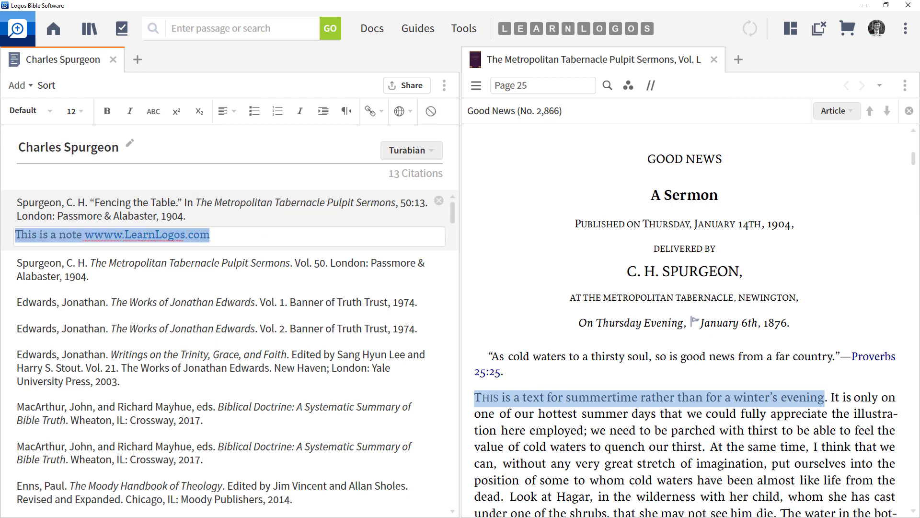
pyautogui.click(431, 111)
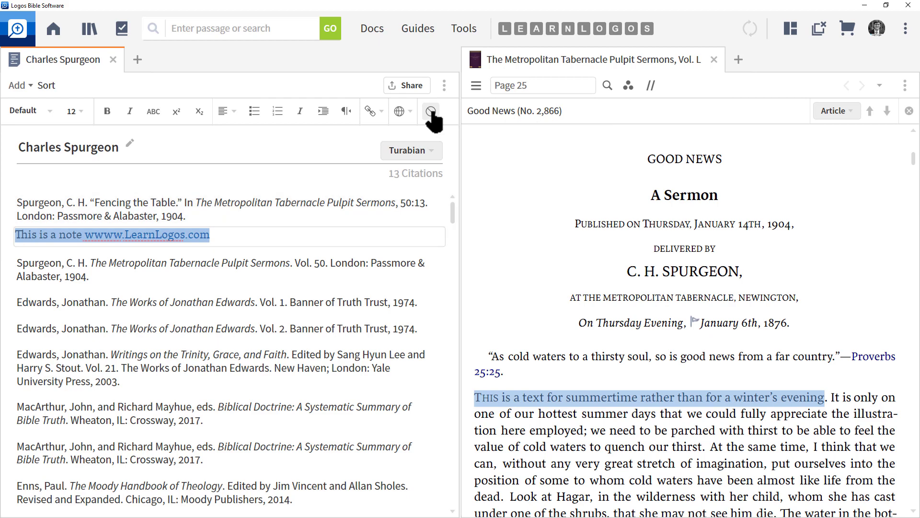
pyautogui.click(214, 241)
pyautogui.hotkey('ctrl', 'a')
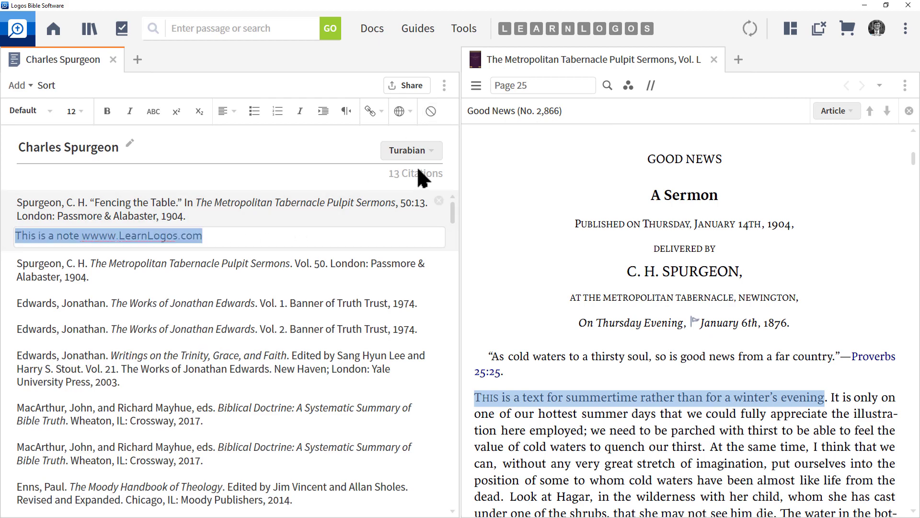
pyautogui.click(242, 235)
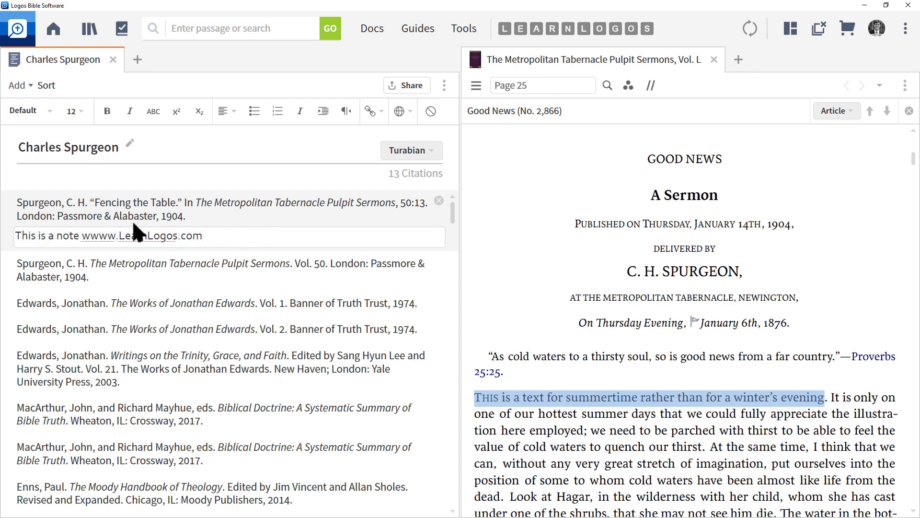
pyautogui.click(84, 238)
pyautogui.write('w')
pyautogui.press('BackSpace')
pyautogui.press('End')
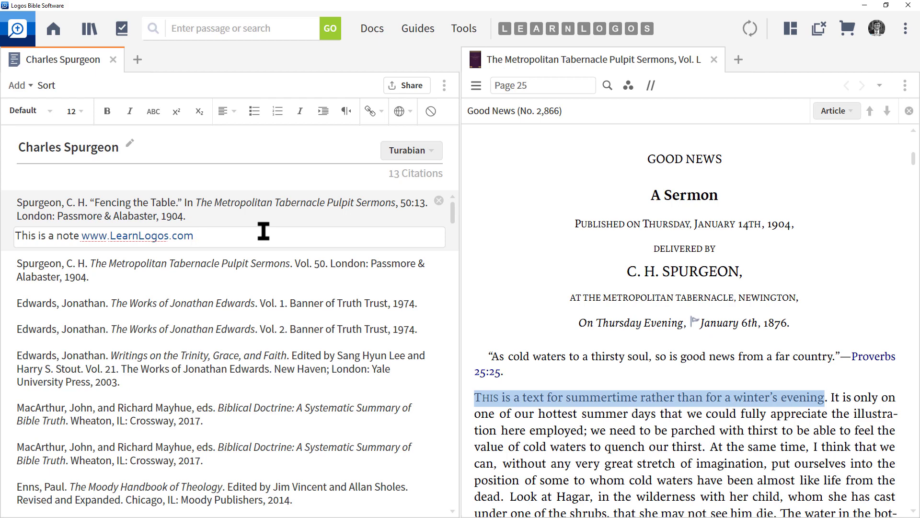
# Sort the bibliography's citations alphabetically
pyautogui.click(48, 86)
pyautogui.click(48, 86)
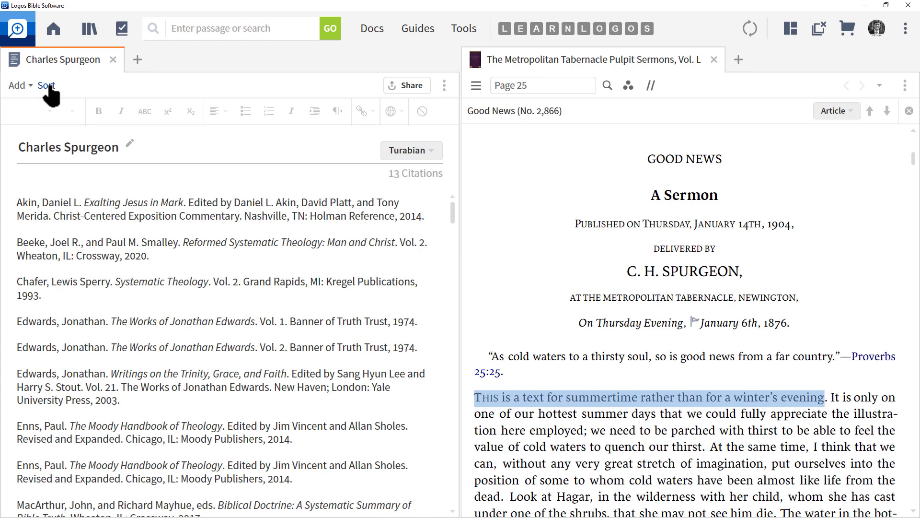
# Export the bibliography with the "Bibliography only" option in Turabian style to a new Microsoft Word document
pyautogui.click(444, 81)
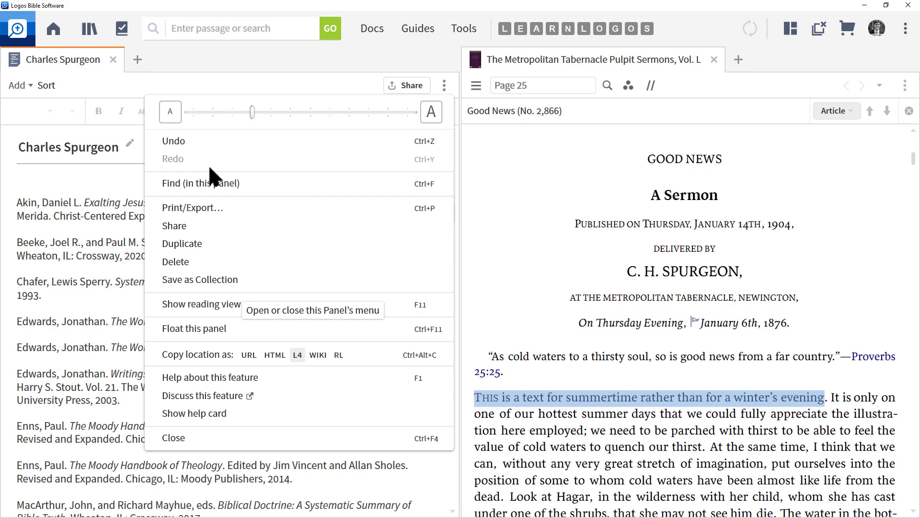
pyautogui.click(182, 210)
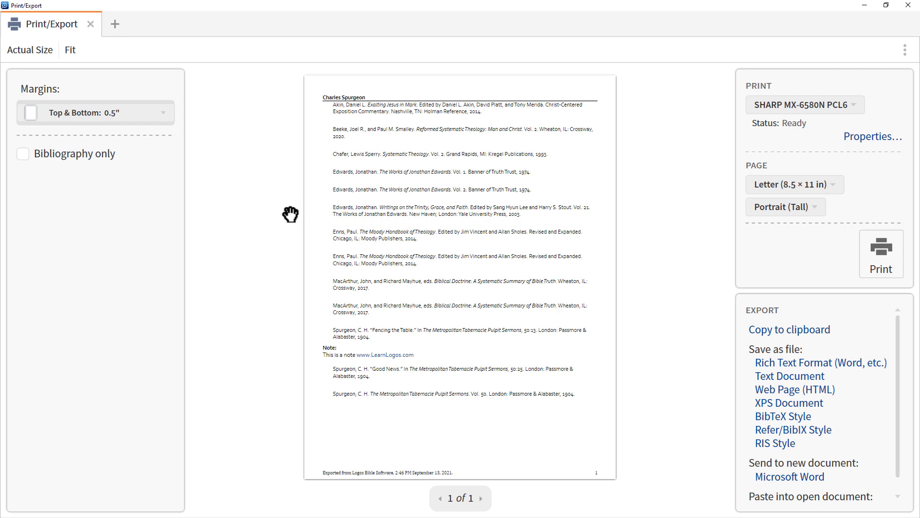
pyautogui.click(23, 154)
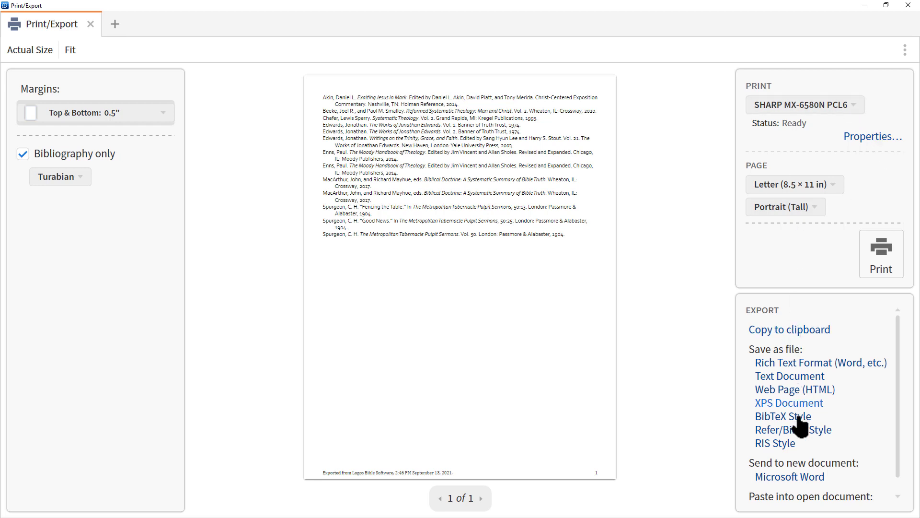
pyautogui.click(804, 477)
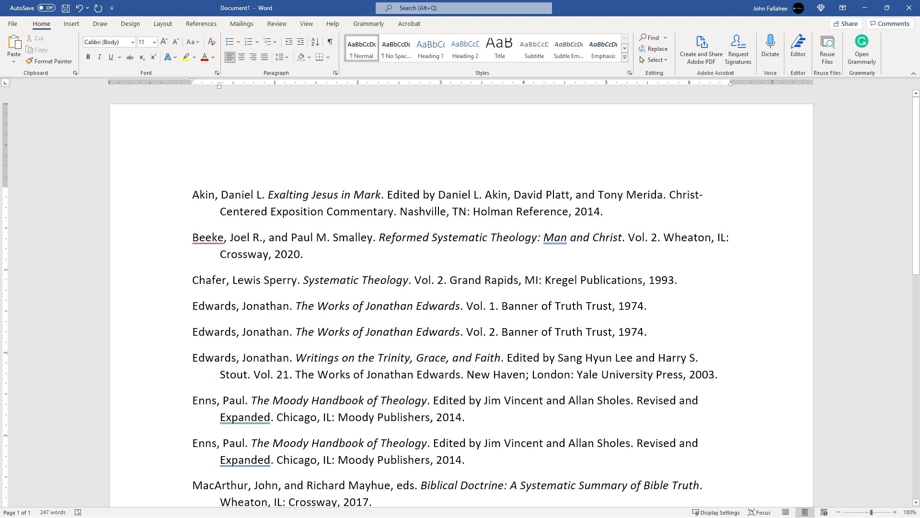
# Replace the author's name in the second The Moody Handbook of Theology entry with three em dashes inserted as special characters
pyautogui.scroll(-1, 460, 298)
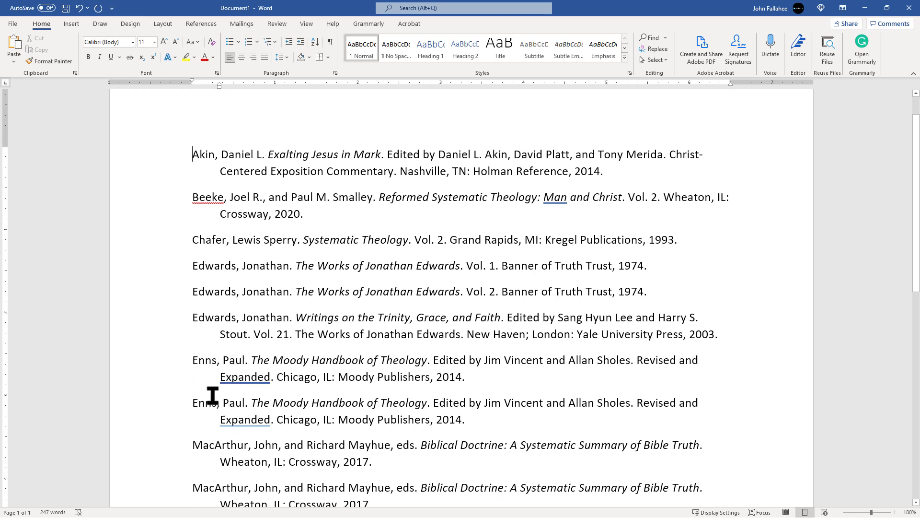
pyautogui.moveTo(192, 406); pyautogui.dragTo(245, 403)
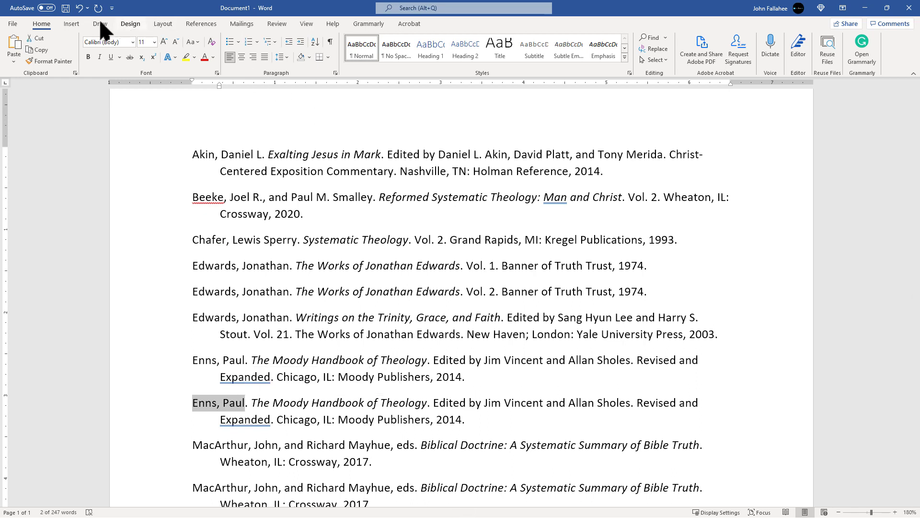
pyautogui.click(71, 24)
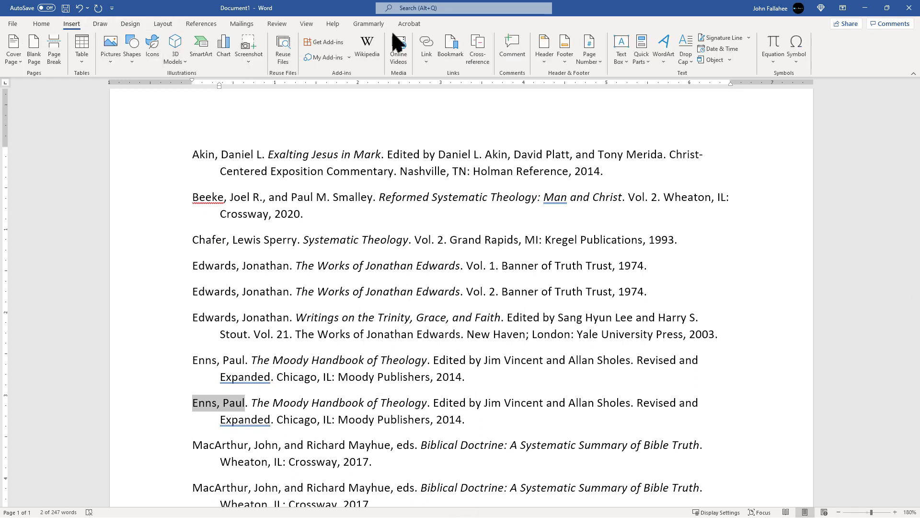
pyautogui.click(802, 57)
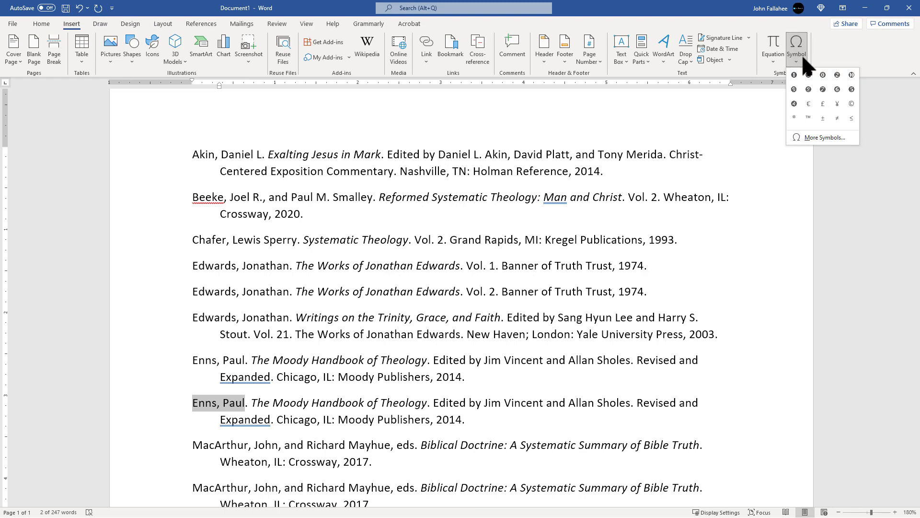
pyautogui.click(829, 136)
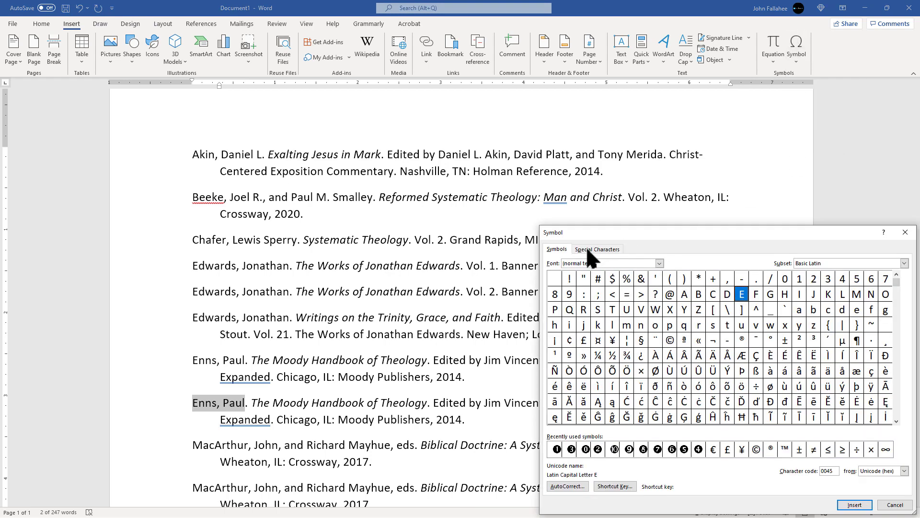
pyautogui.click(590, 250)
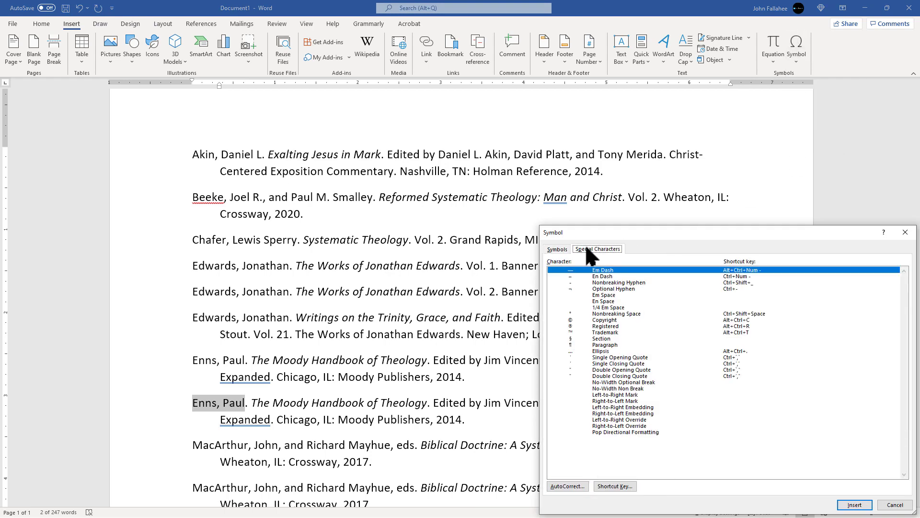
pyautogui.click(599, 271)
pyautogui.click(853, 504)
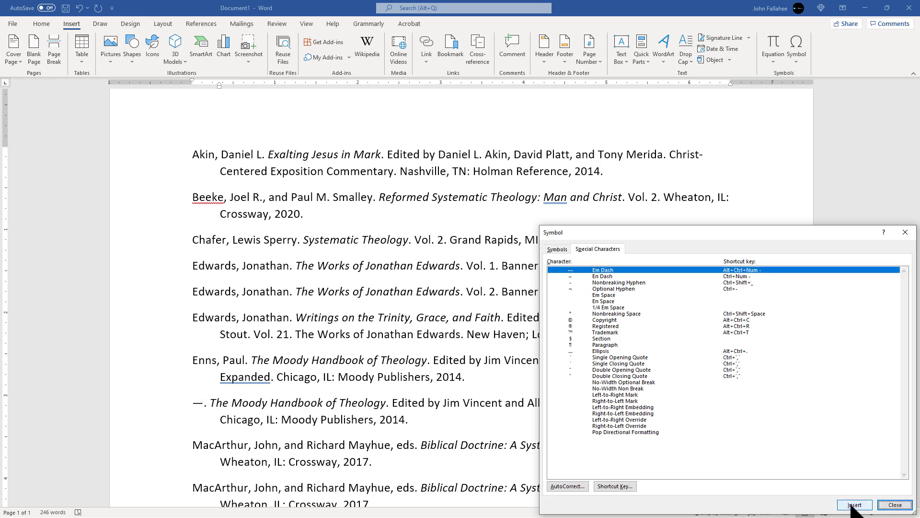
pyautogui.click(853, 505)
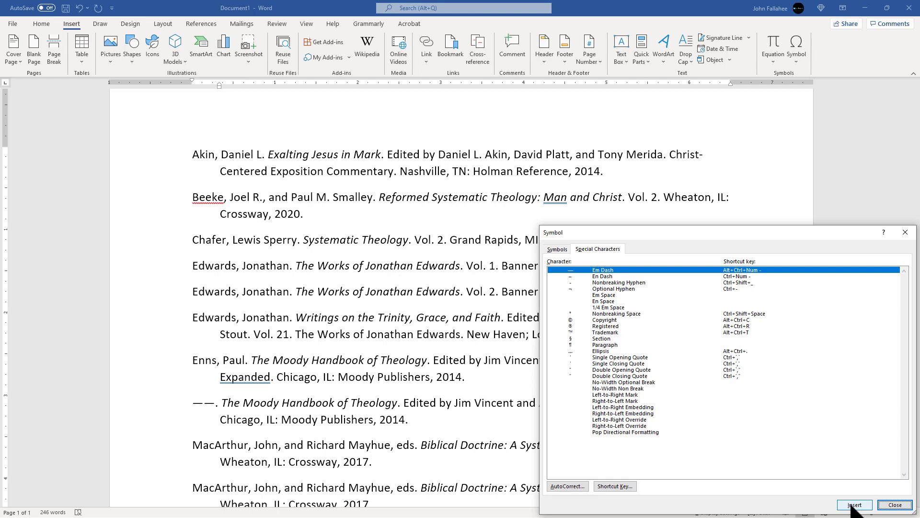
pyautogui.click(854, 505)
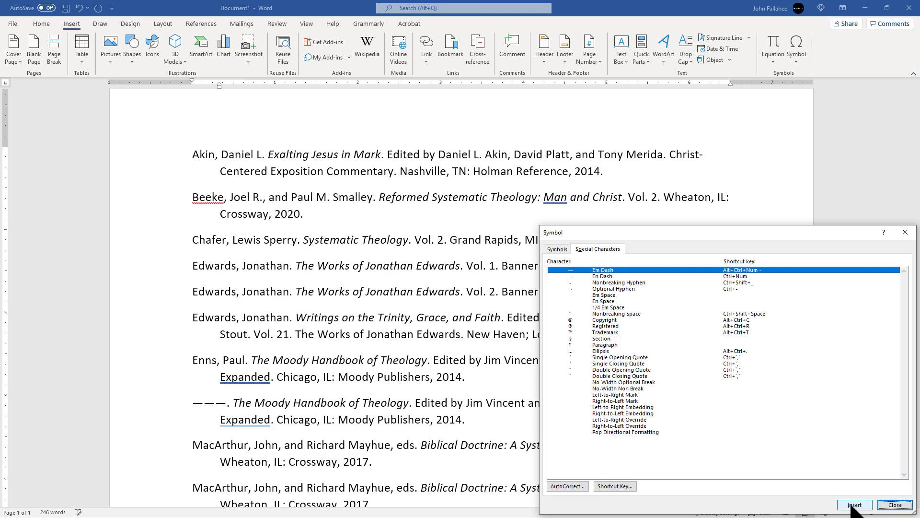
pyautogui.click(896, 505)
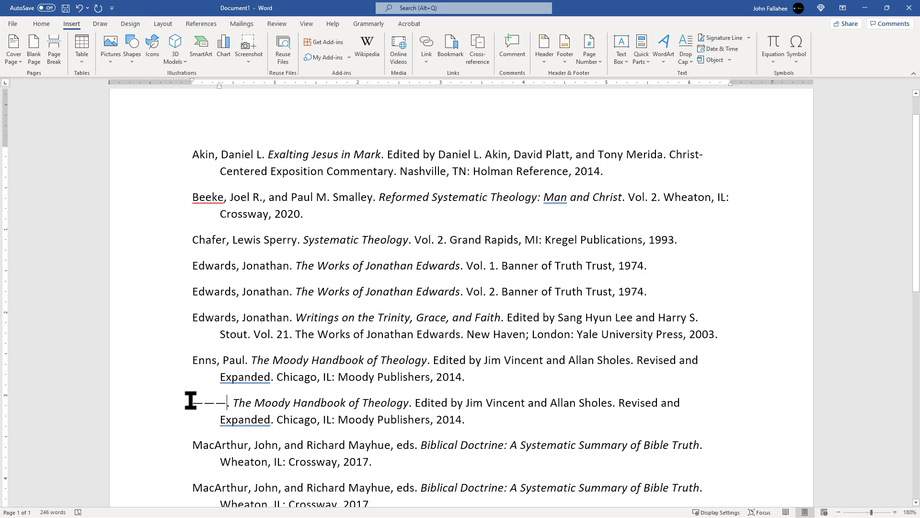
# Copy the three em dashes and paste them over the author's name in the Spurgeon "Good News" entry
pyautogui.moveTo(190, 401); pyautogui.dragTo(227, 400)
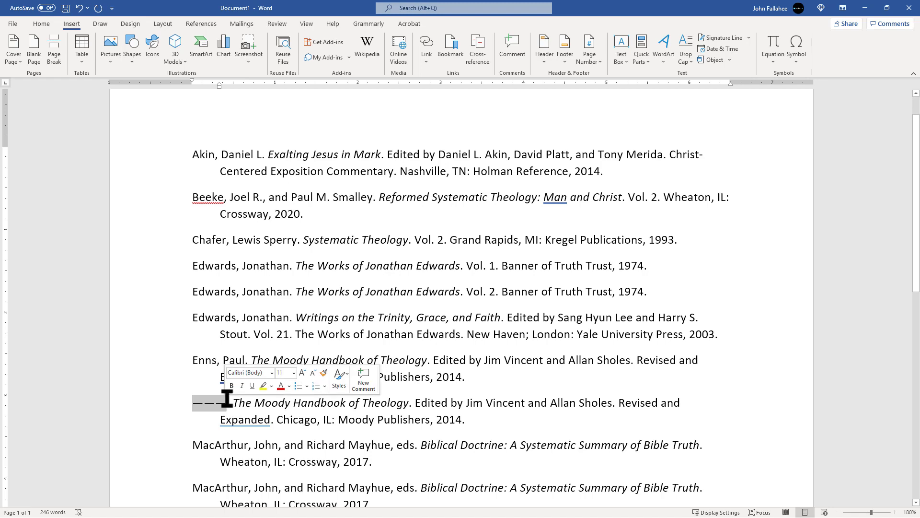
pyautogui.rightClick(222, 403)
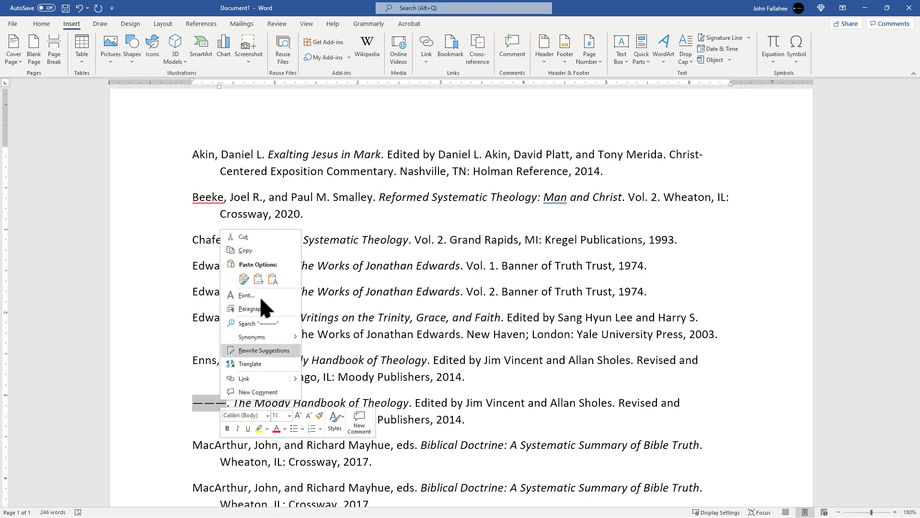
pyautogui.click(258, 251)
pyautogui.scroll(-2, 265, 351)
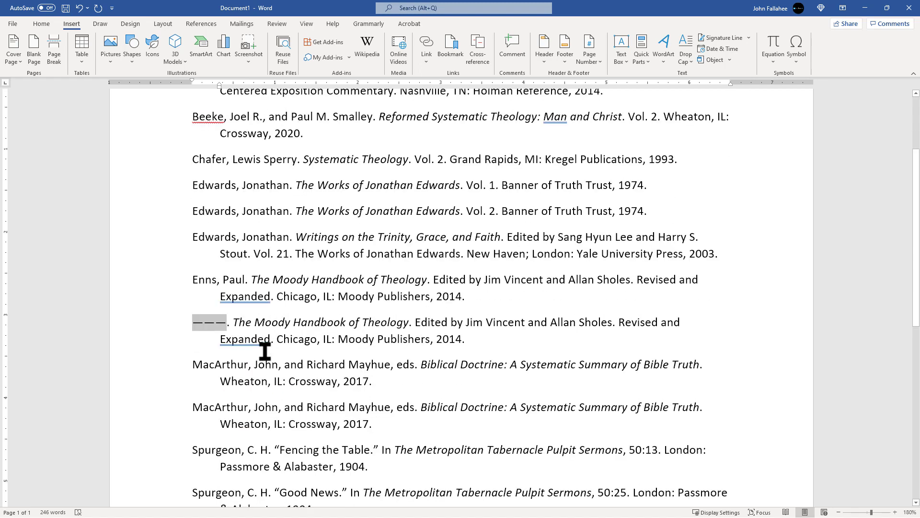
pyautogui.scroll(-2, 265, 351)
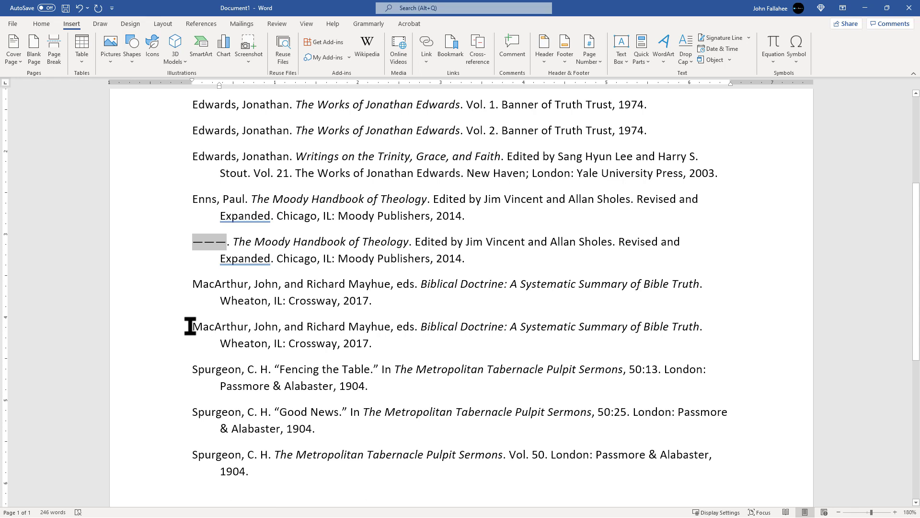
pyautogui.moveTo(191, 327); pyautogui.dragTo(271, 326)
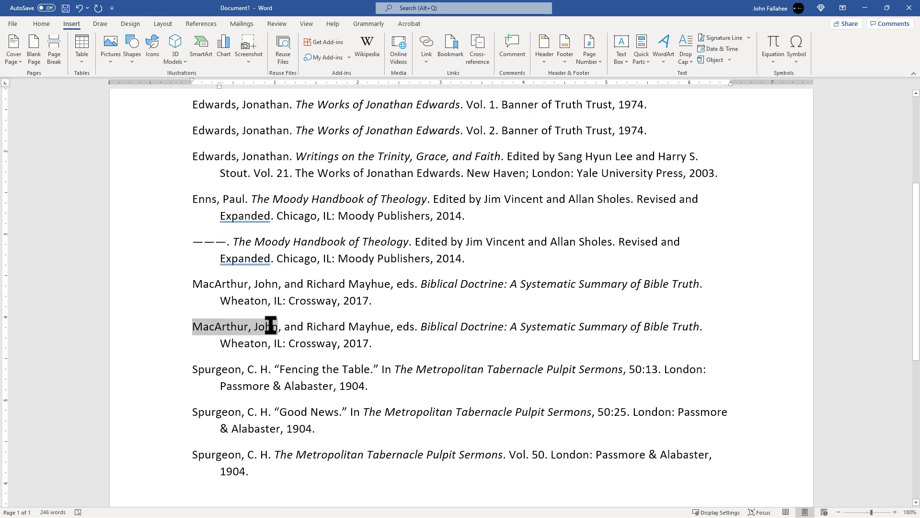
pyautogui.click(174, 373)
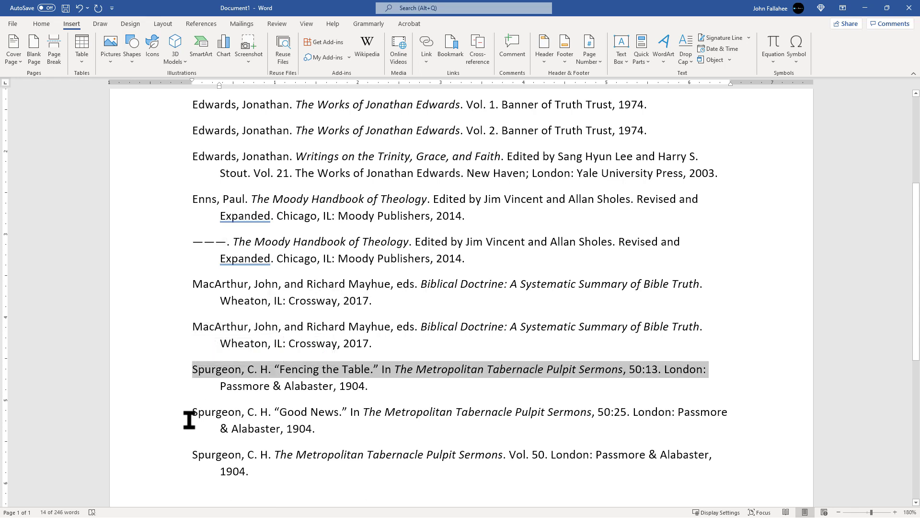
pyautogui.moveTo(190, 412); pyautogui.dragTo(268, 412)
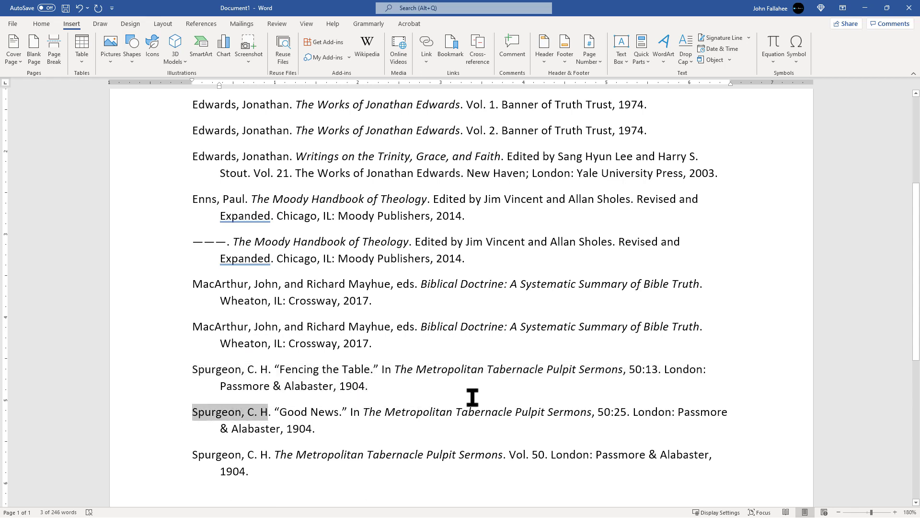
pyautogui.rightClick(250, 419)
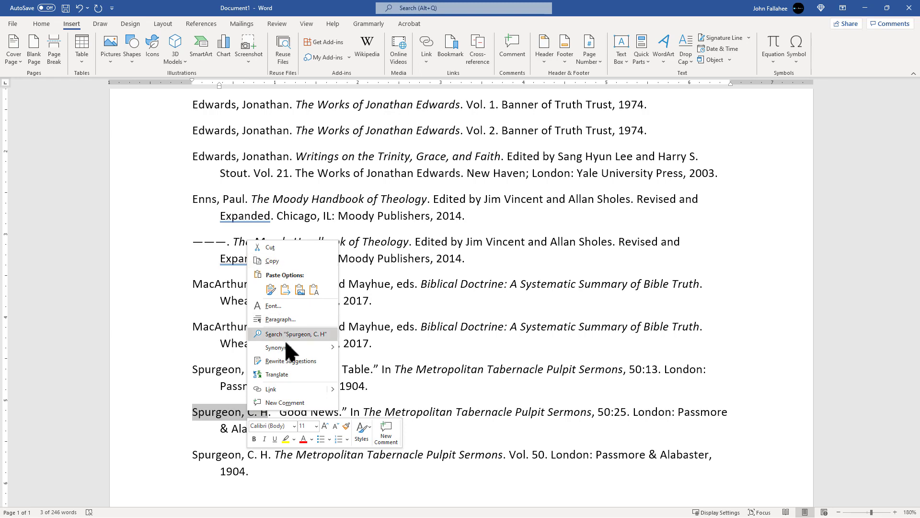
pyautogui.hotkey('ctrl', 'v')
# Paste the three em dashes over the author's name in the last entry, The Metropolitan Tabernacle Pulpit Sermons, Vol. 50, as text only
pyautogui.moveTo(191, 454); pyautogui.dragTo(270, 454)
pyautogui.rightClick(269, 454)
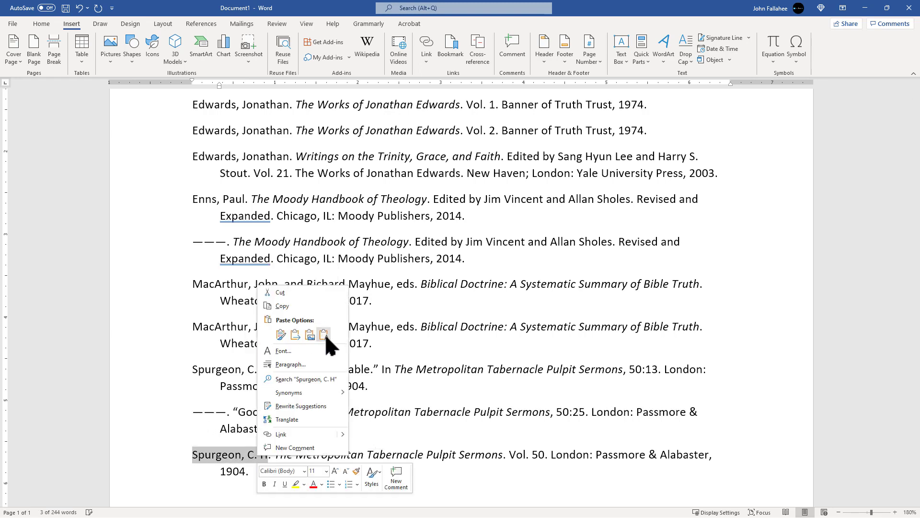
pyautogui.click(326, 336)
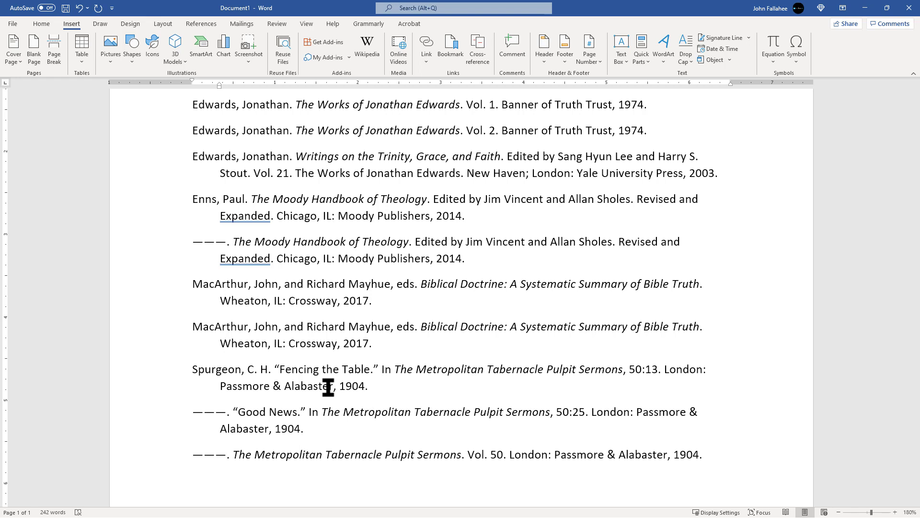
# Close the Word document and the export window, and save the Charles Spurgeon bibliography in Logos as a collection
pyautogui.click(909, 13)
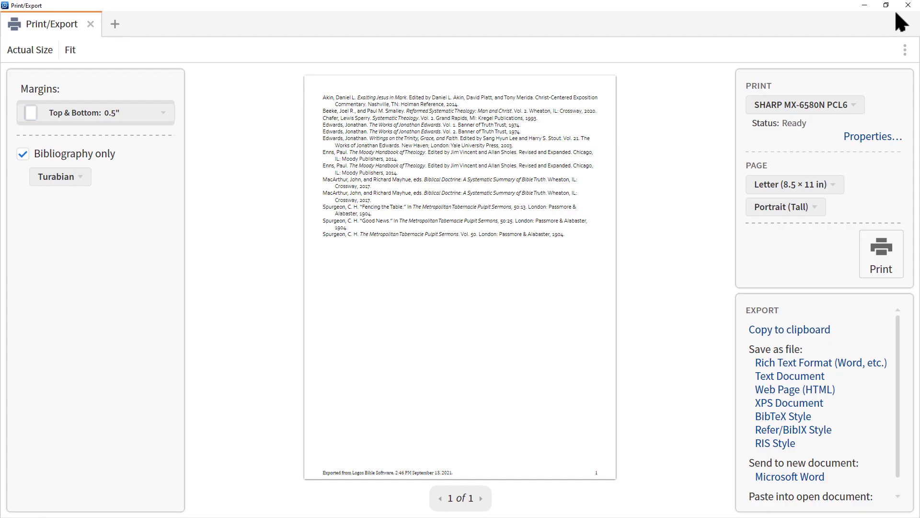
pyautogui.click(908, 5)
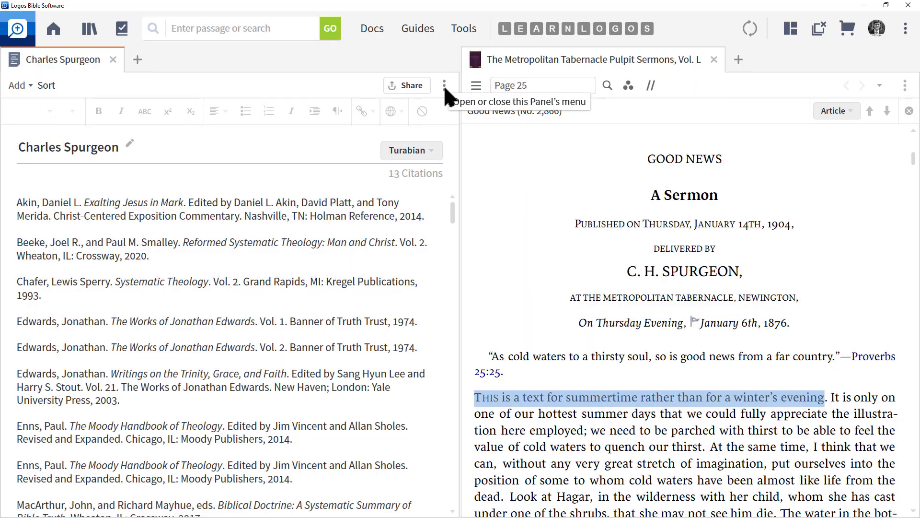
pyautogui.click(445, 86)
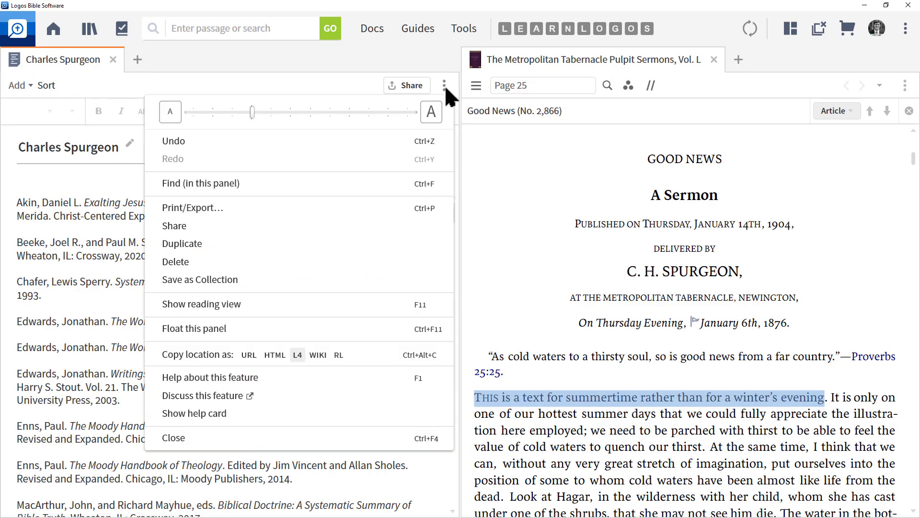
pyautogui.click(181, 283)
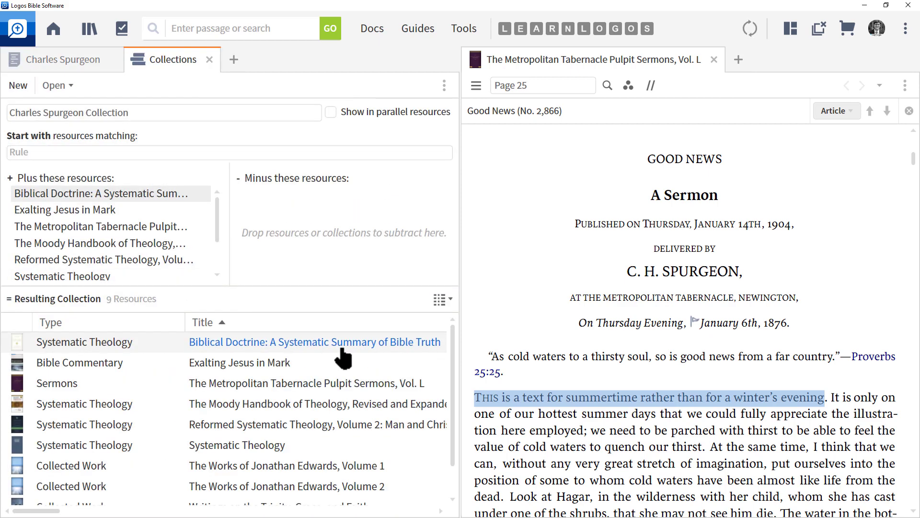
# Look over the resources in the Charles Spurgeon Collection and close it to return to the bibliography
pyautogui.moveTo(341, 350)
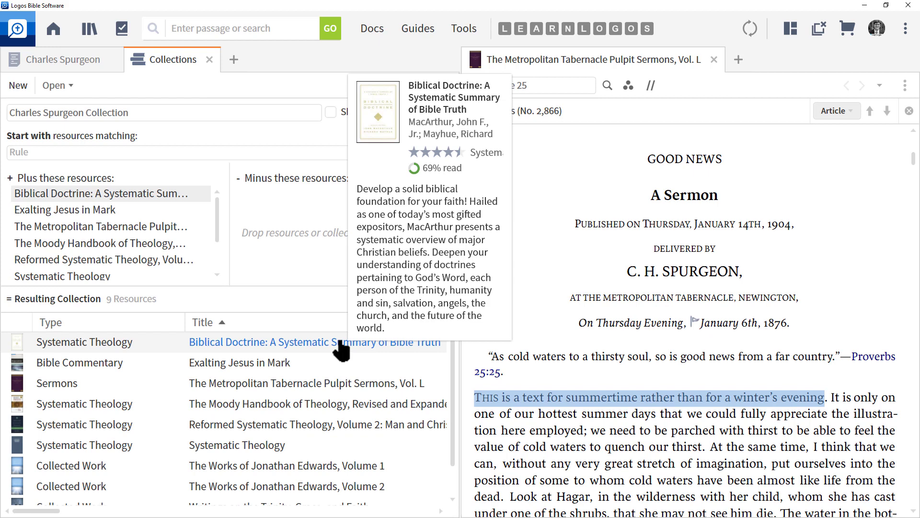
pyautogui.moveTo(239, 364)
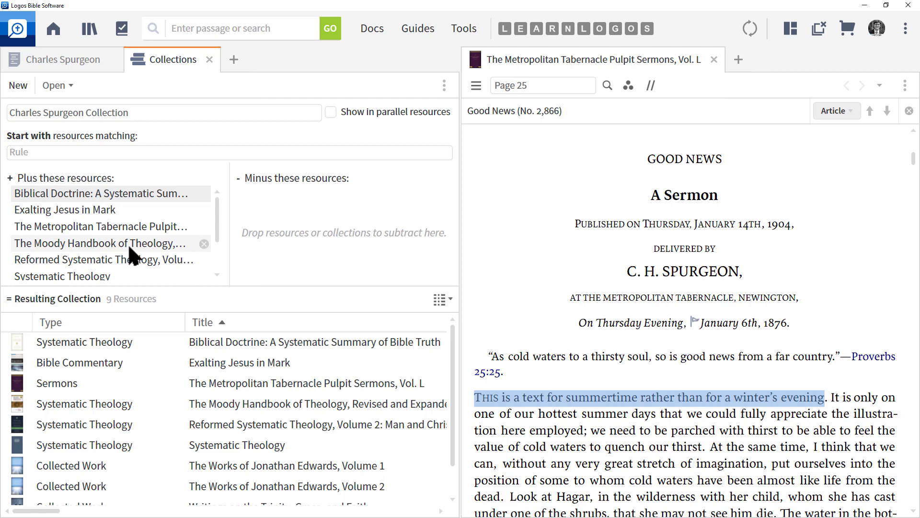
pyautogui.moveTo(128, 246)
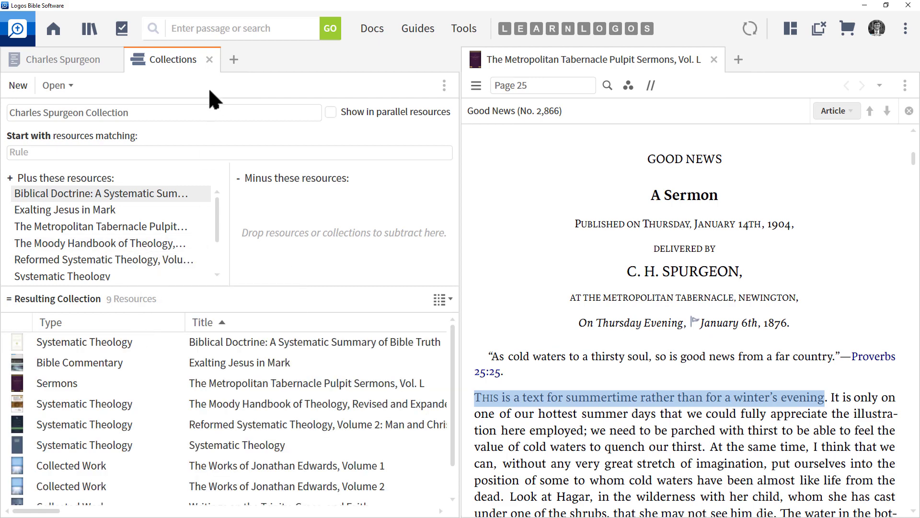
pyautogui.click(210, 60)
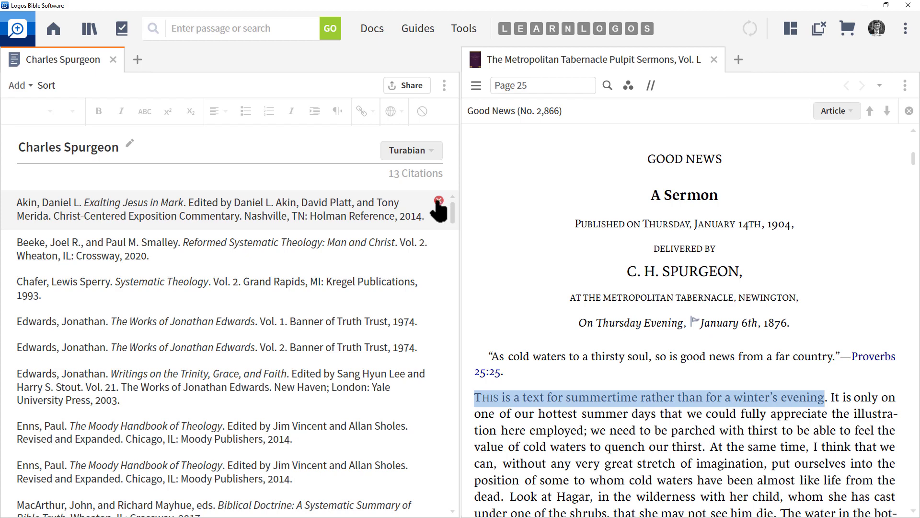
# Remove every citation from the Charles Spurgeon bibliography one by one, starting with Exalting Jesus in Mark
pyautogui.click(439, 200)
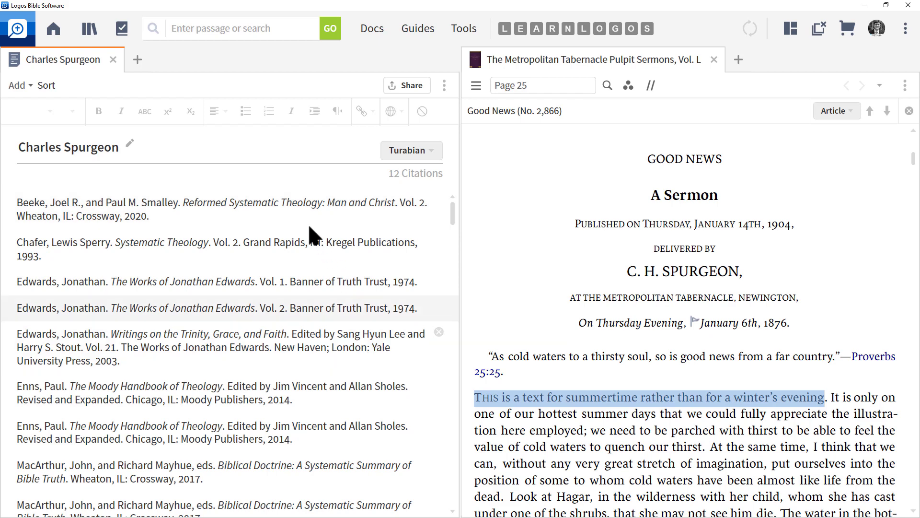
pyautogui.click(295, 225)
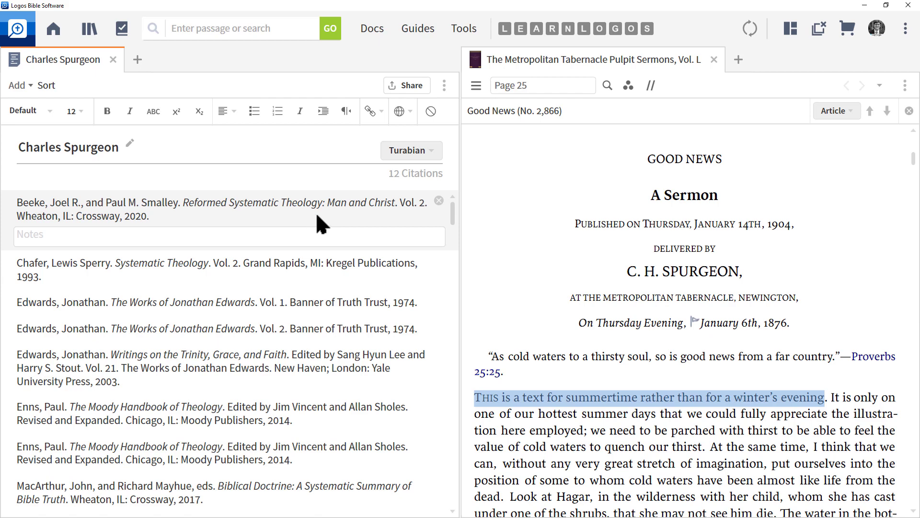
pyautogui.click(317, 216)
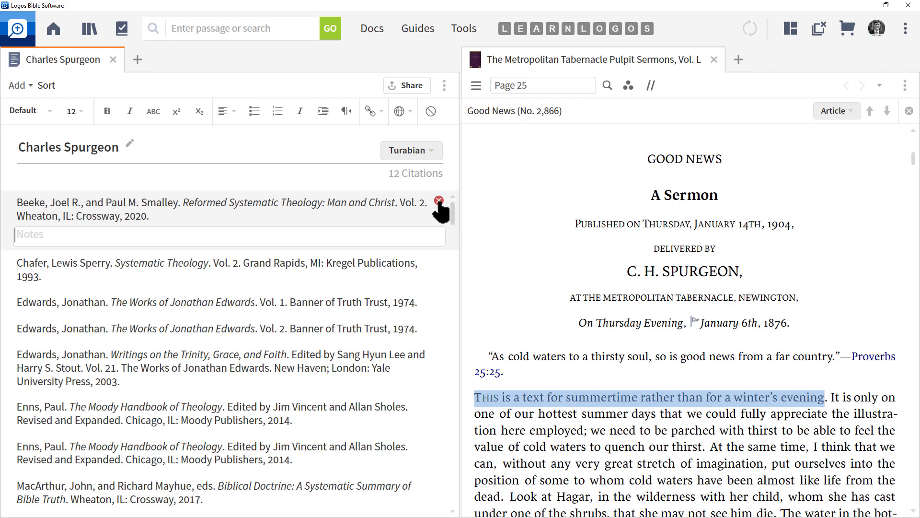
pyautogui.click(439, 201)
pyautogui.click(439, 202)
pyautogui.click(439, 201)
pyautogui.click(439, 202)
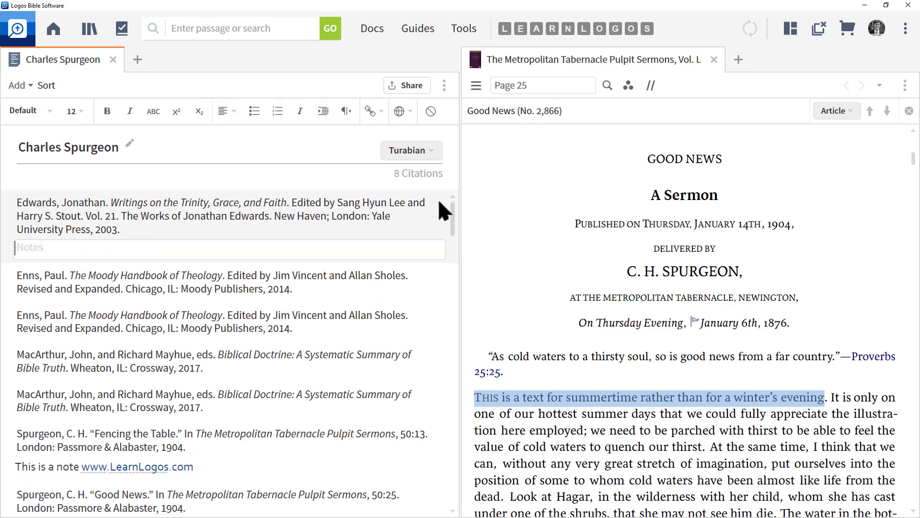
pyautogui.click(439, 202)
pyautogui.click(439, 201)
pyautogui.click(439, 202)
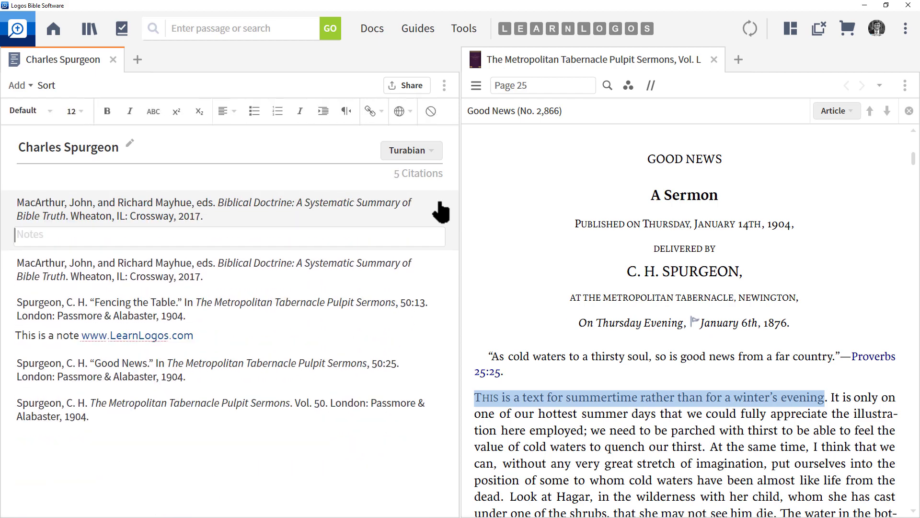
pyautogui.click(439, 202)
pyautogui.click(439, 202)
pyautogui.click(439, 202)
pyautogui.click(439, 202)
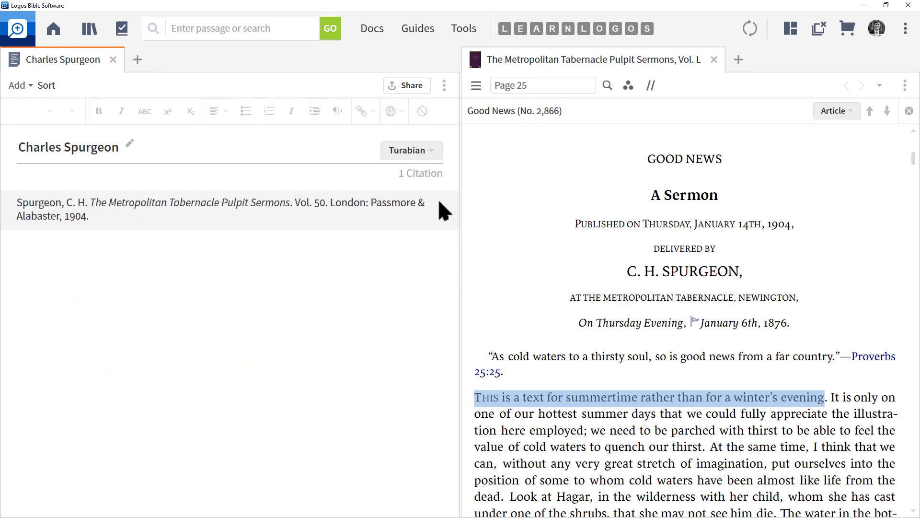
pyautogui.click(439, 202)
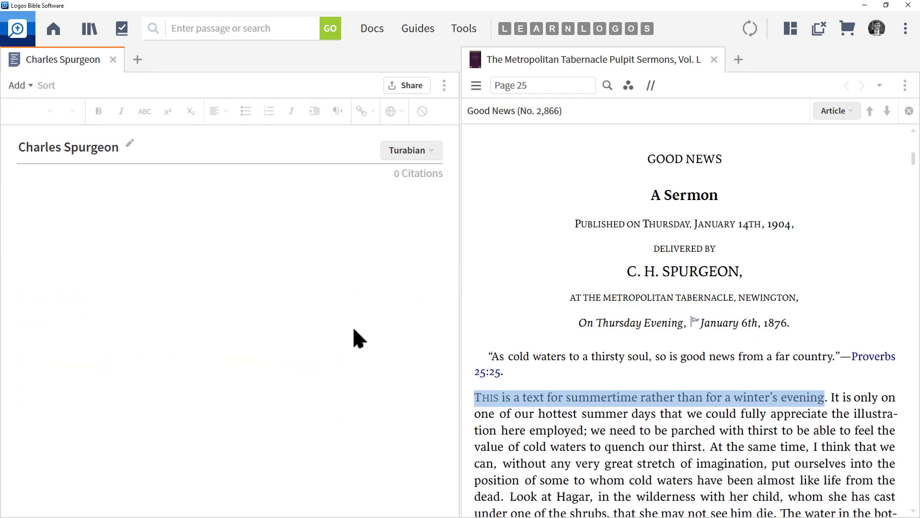
# Delete the Charles Spurgeon bibliography from your saved documents
pyautogui.click(379, 30)
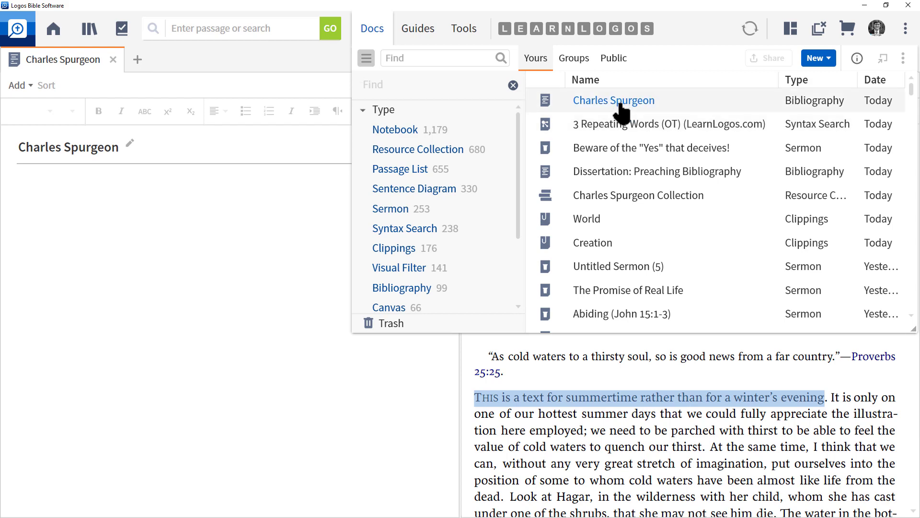
pyautogui.rightClick(622, 105)
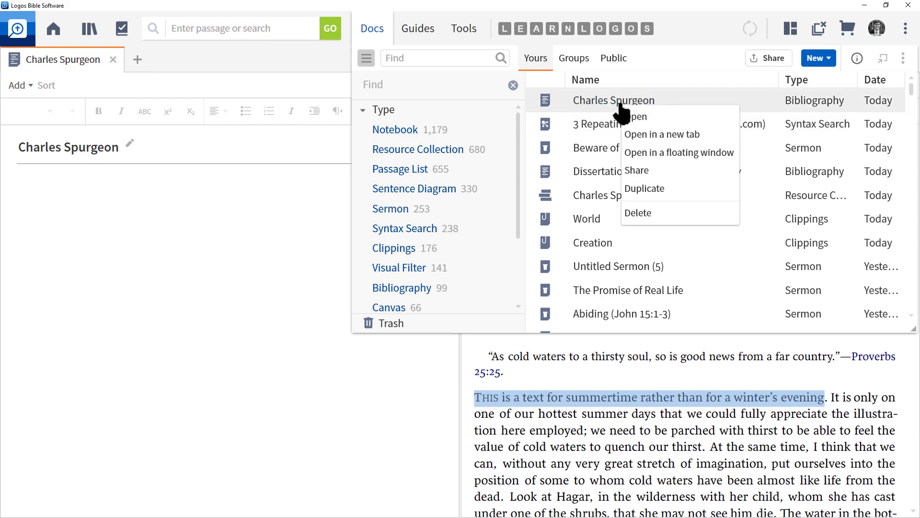
pyautogui.click(629, 214)
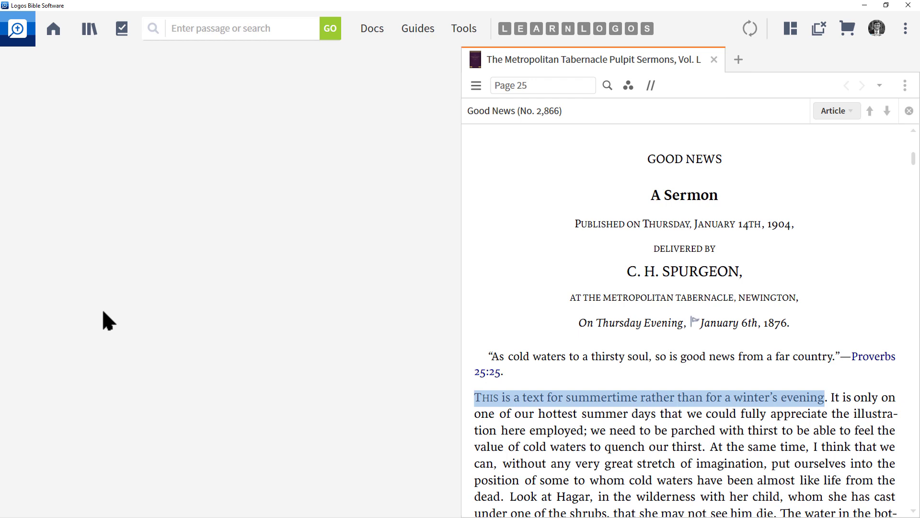
# Create a new bibliography document and add citations to it from all open resources
pyautogui.click(373, 29)
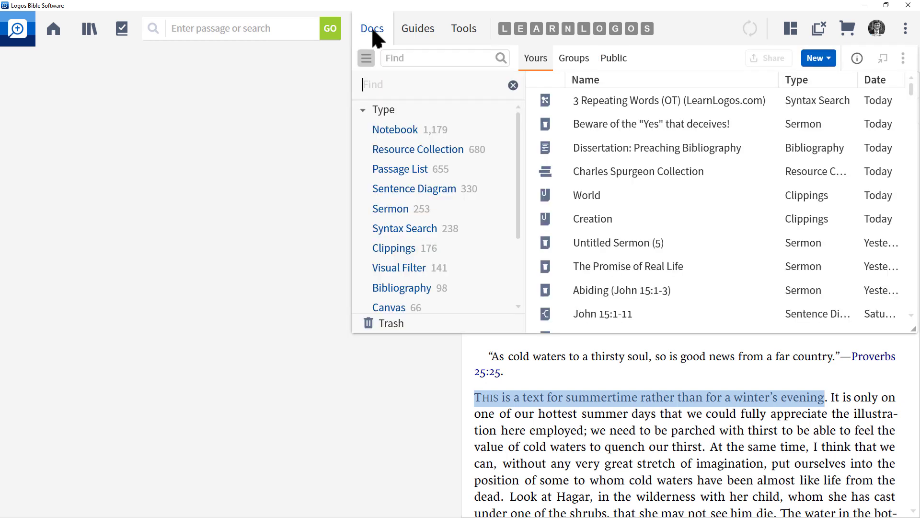
pyautogui.click(818, 61)
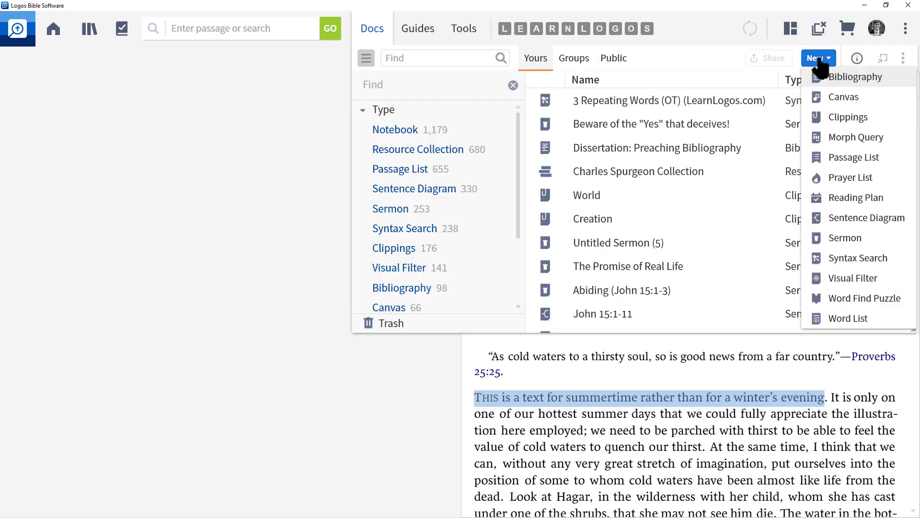
pyautogui.click(161, 274)
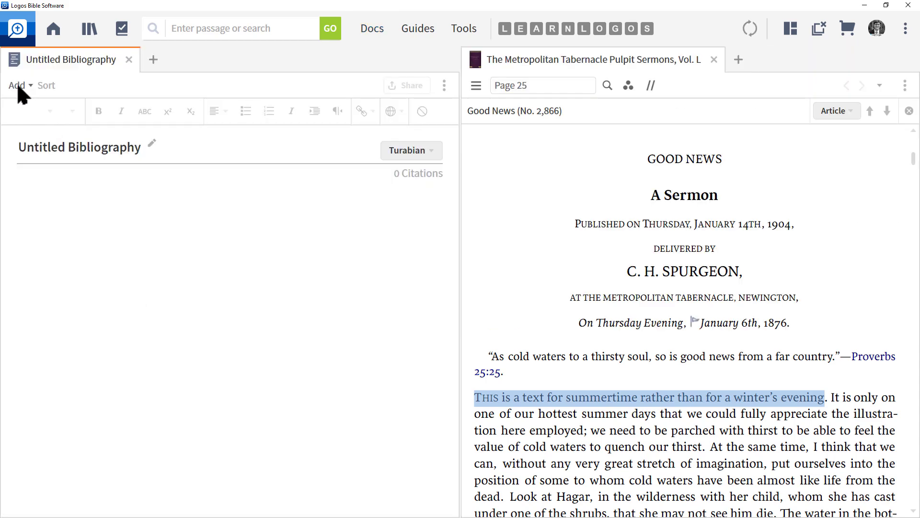
pyautogui.click(18, 86)
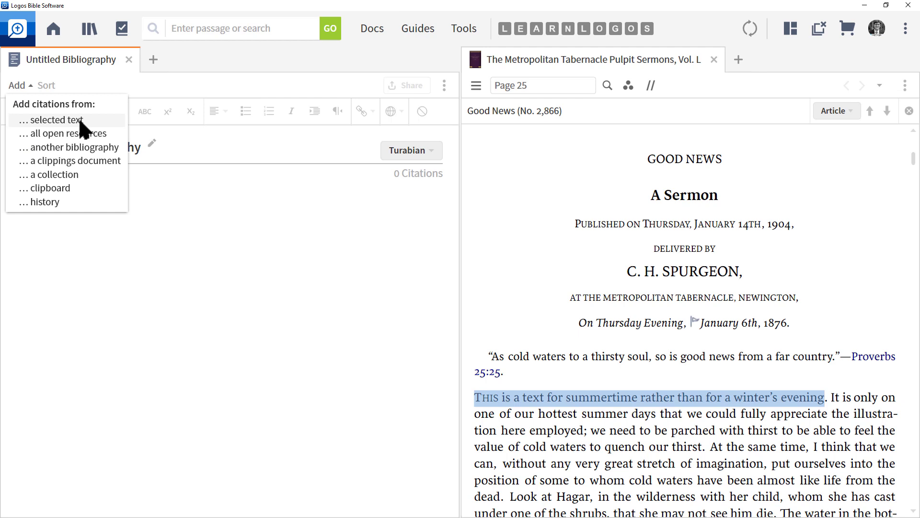
pyautogui.click(83, 136)
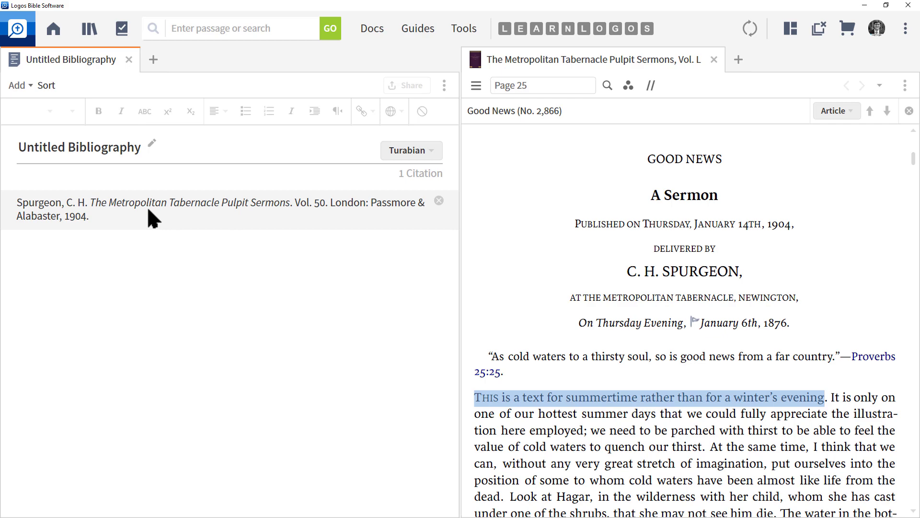
# Run a basic search of Your Documents for "spurgeon" and expand the Bibliography results
pyautogui.click(154, 27)
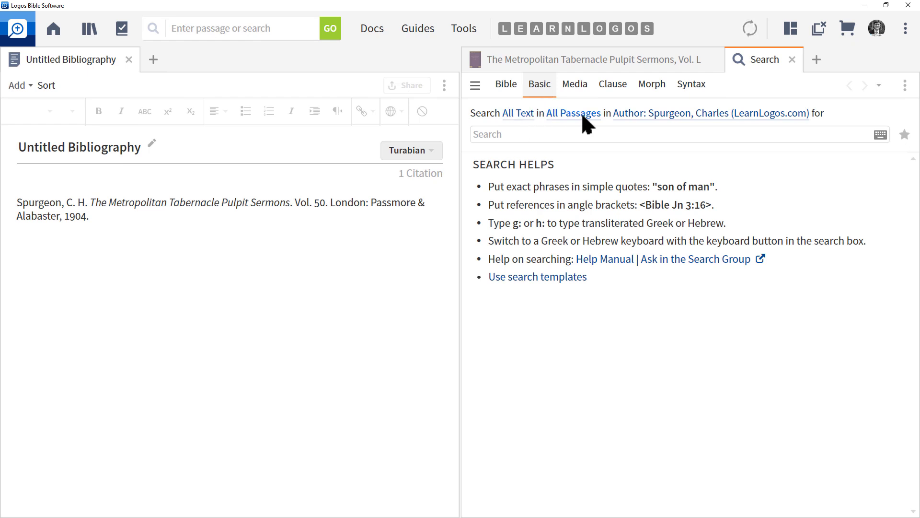
pyautogui.click(707, 117)
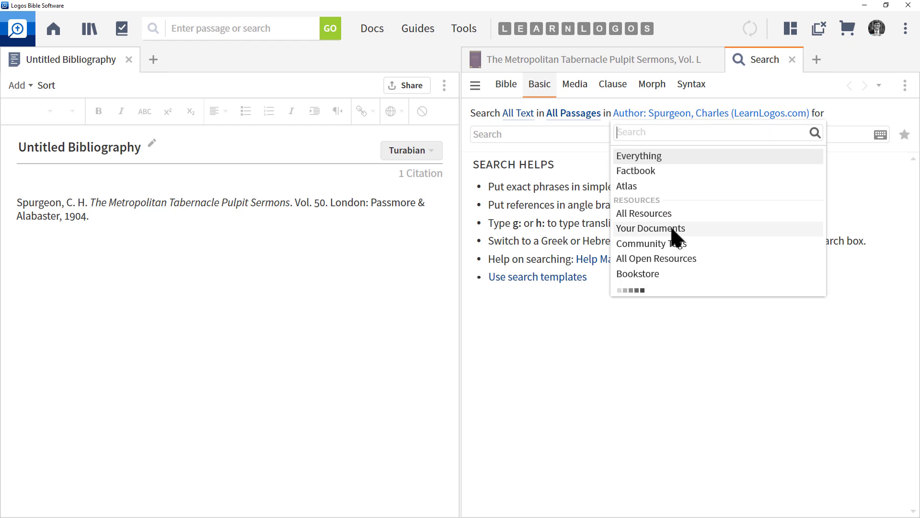
pyautogui.click(672, 229)
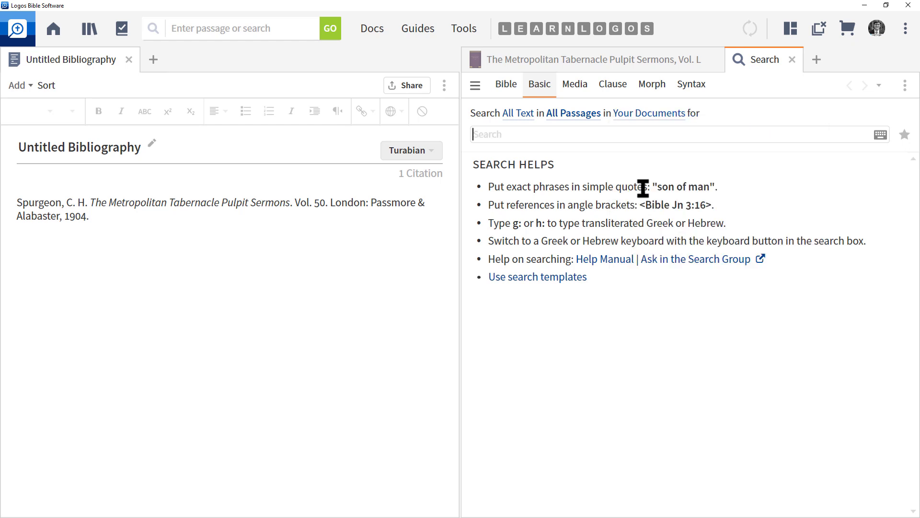
pyautogui.click(588, 133)
pyautogui.write('spur')
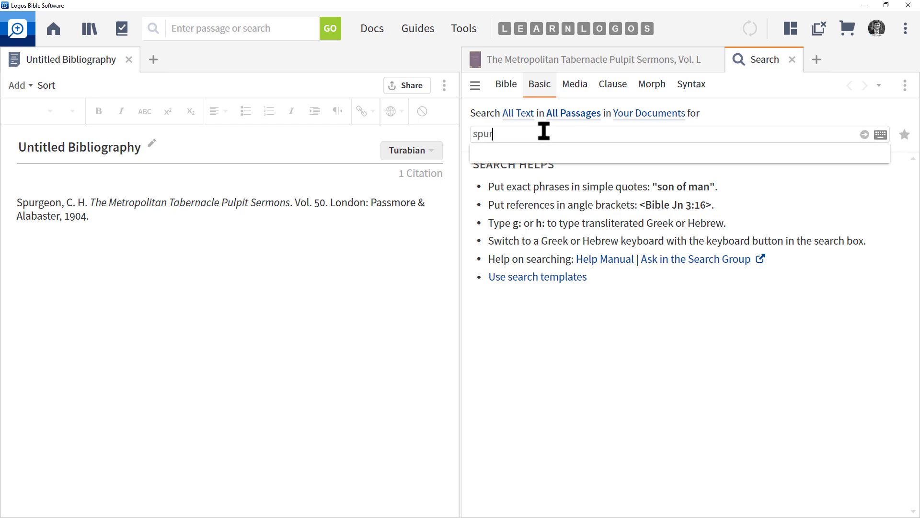
pyautogui.write('geon')
pyautogui.press('Return')
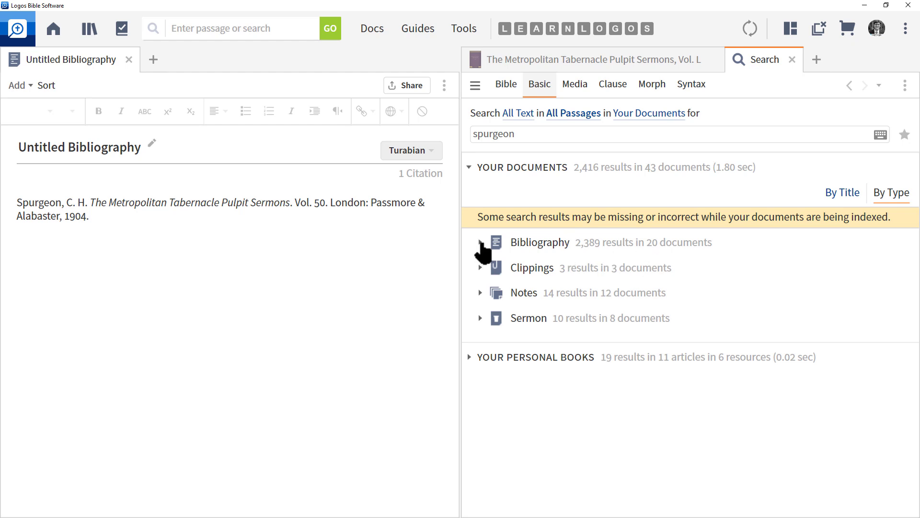
pyautogui.click(479, 243)
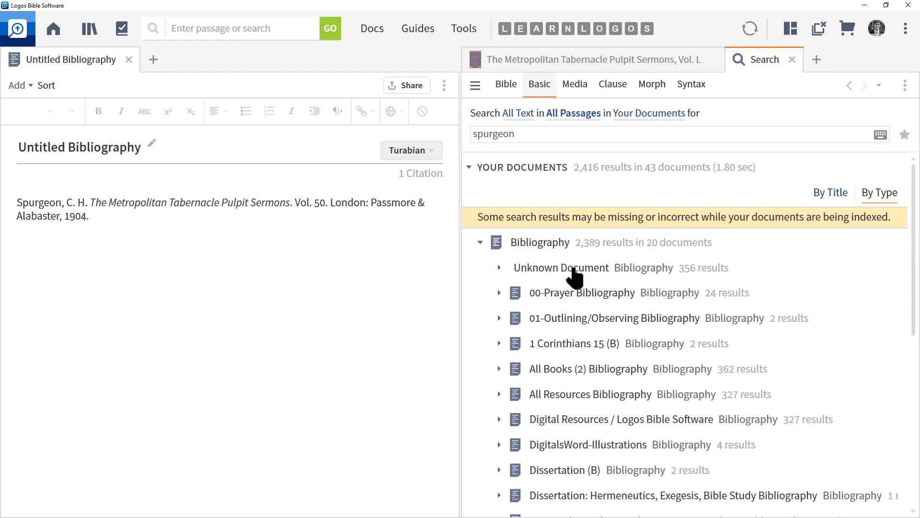
# Rename the untitled bibliography 001-ABC and rerun the document search for "spurgeon"
pyautogui.click(152, 144)
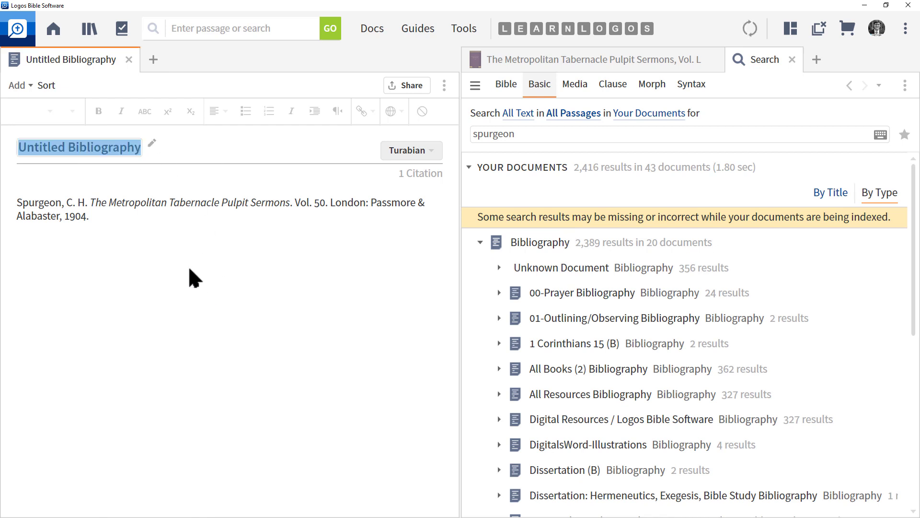
pyautogui.write('001-')
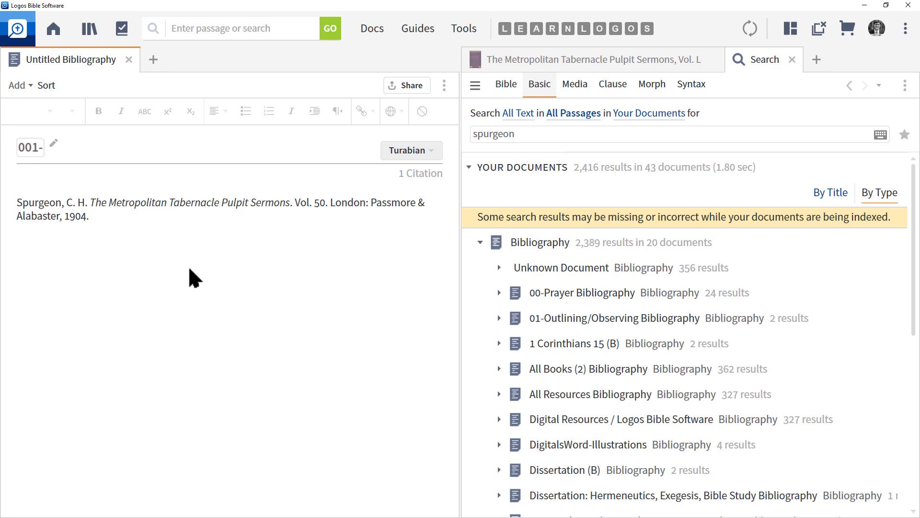
pyautogui.write('ABC')
pyautogui.press('Return')
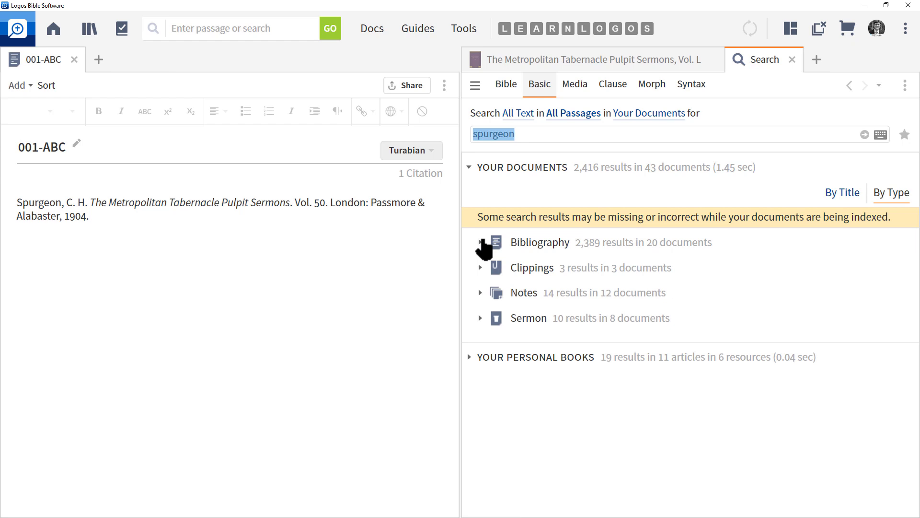
# Expand the 001-ABC entry in the Bibliography search results and open that bibliography from its Metropolitan Tabernacle Pulpit Sermons citation
pyautogui.click(482, 243)
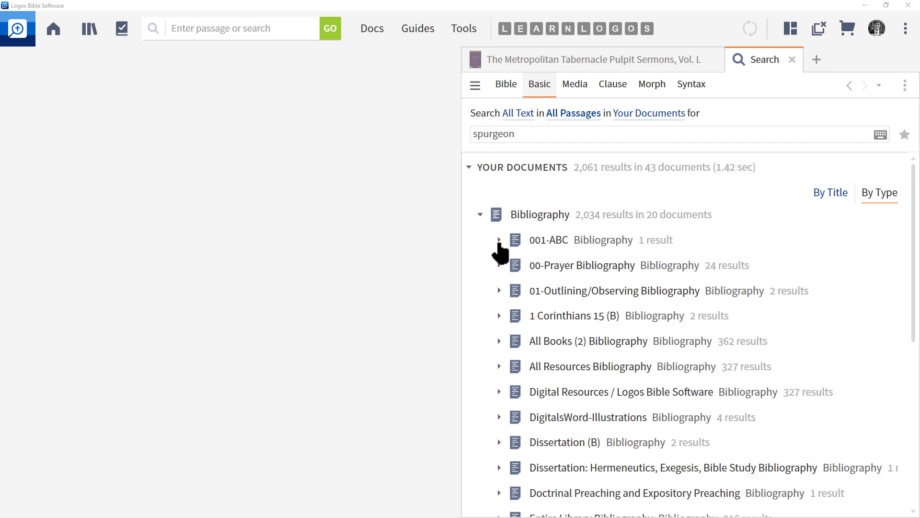
pyautogui.click(499, 241)
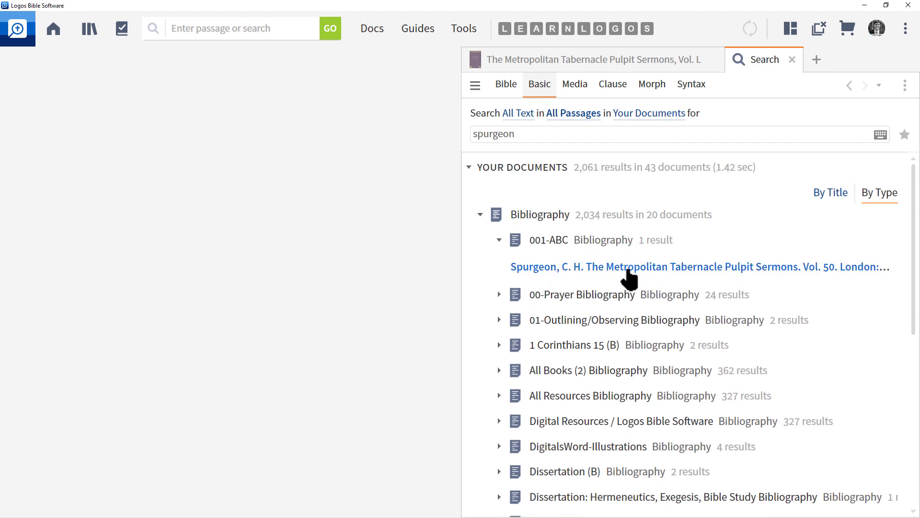
pyautogui.click(627, 268)
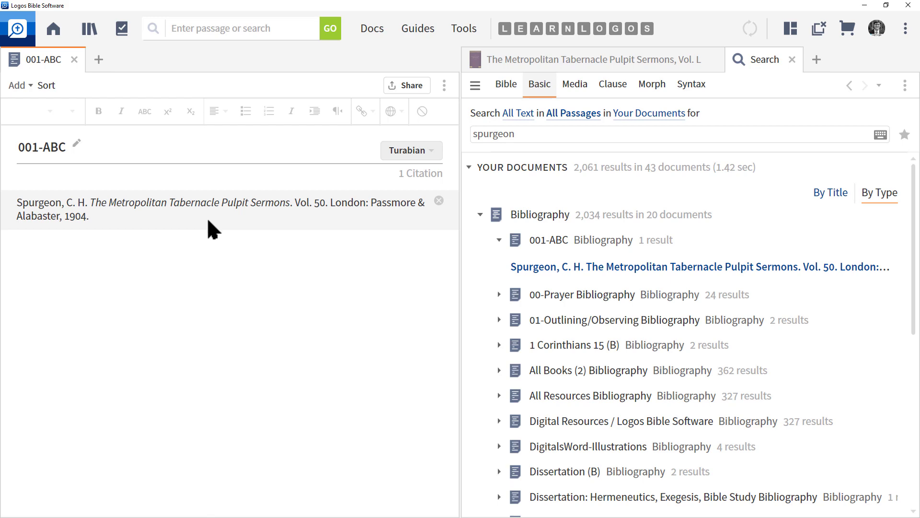
# Return to The Metropolitan Tabernacle Pulpit Sermons and add its "Good News" article as a citation in the 001-ABC bibliography
pyautogui.click(211, 230)
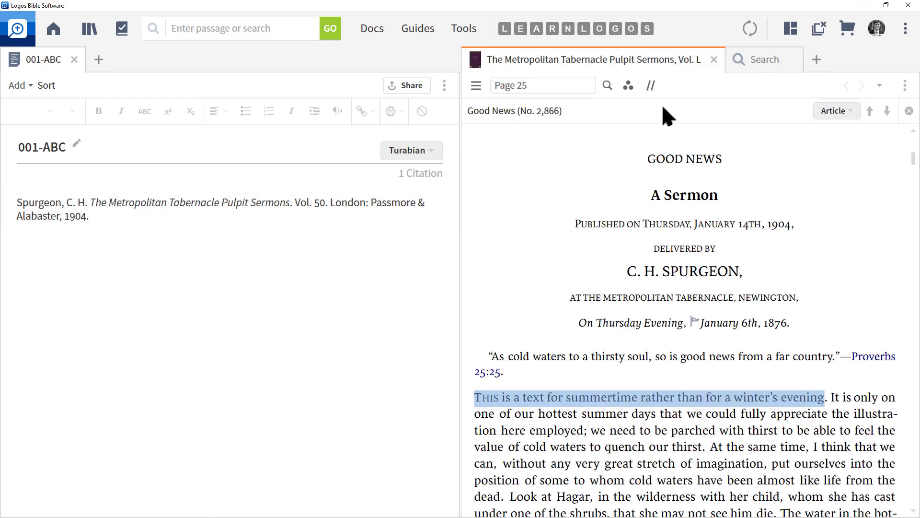
pyautogui.moveTo(647, 61)
pyautogui.moveTo(648, 64); pyautogui.dragTo(78, 239)
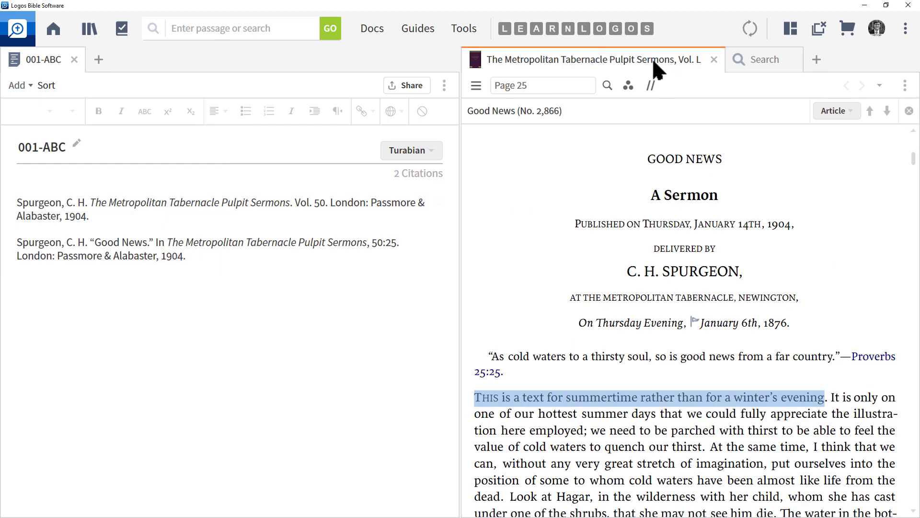
pyautogui.moveTo(654, 63)
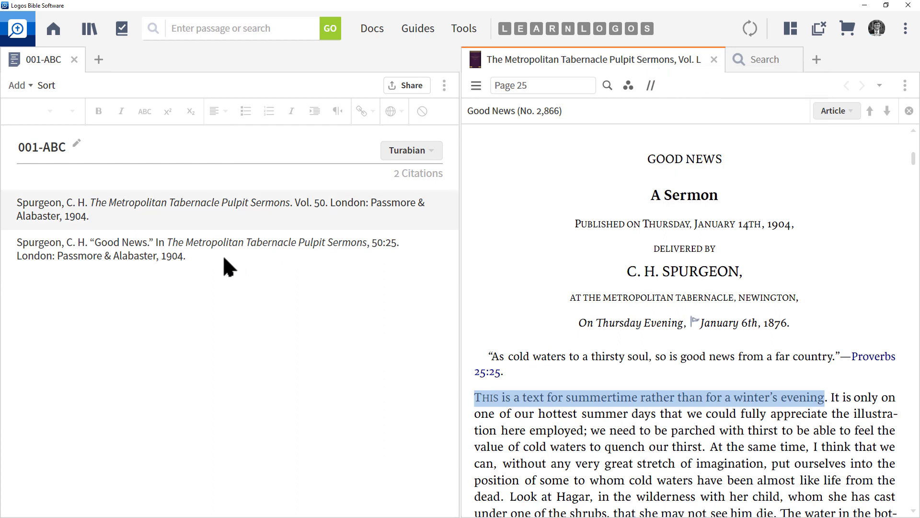